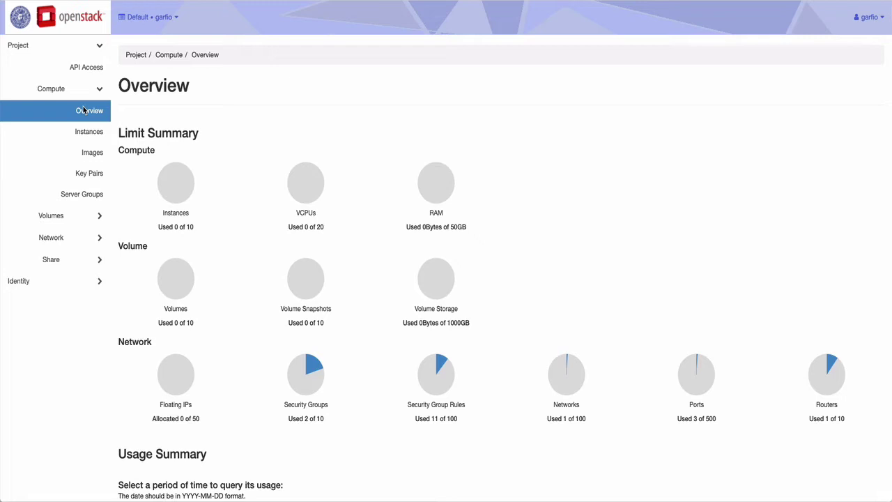
View the project's network topology and inspect the router linking ual-net and the private network.
left_click(66, 238)
left_click(87, 155)
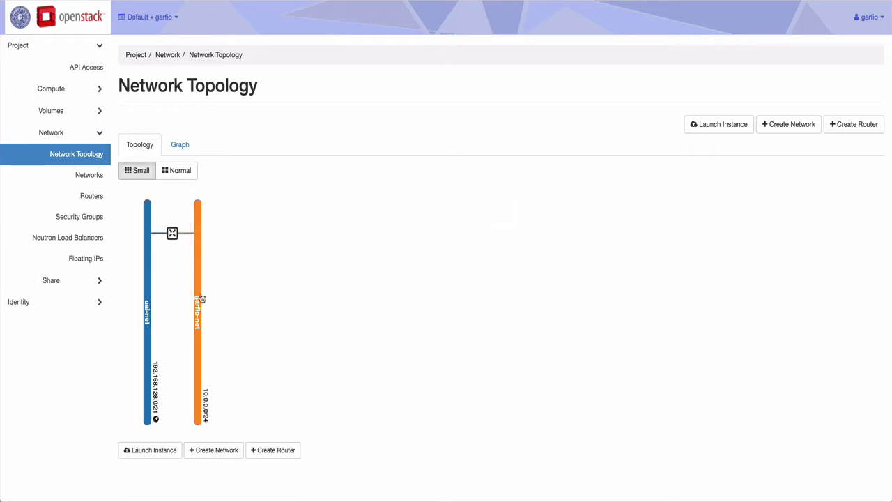
left_click(172, 233)
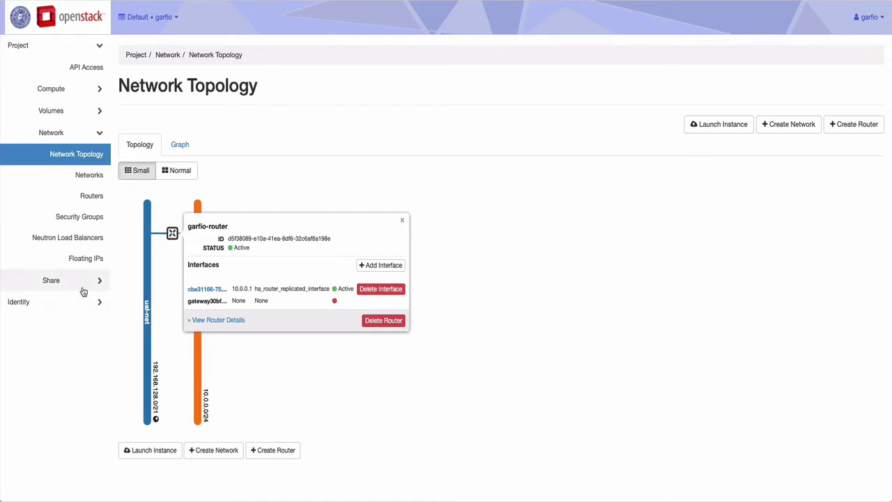
Check the rules of the default security group for the ingress rule on port 3389 (RDP).
left_click(93, 216)
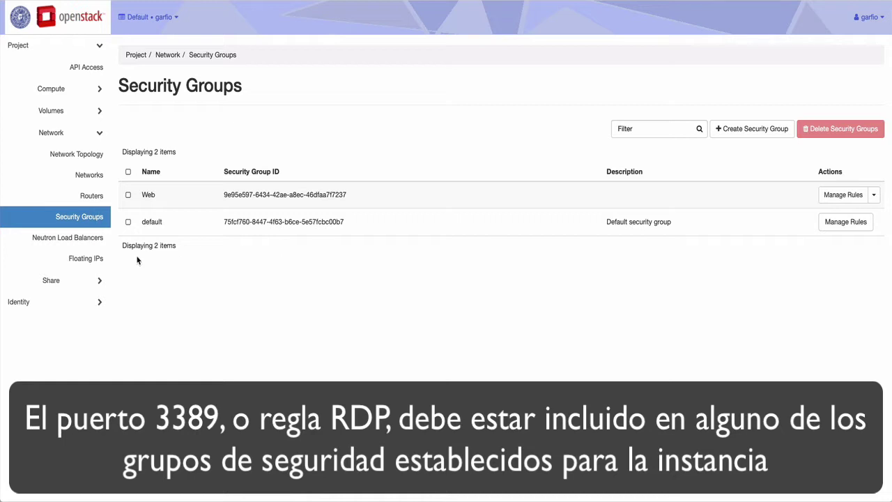
left_click(852, 223)
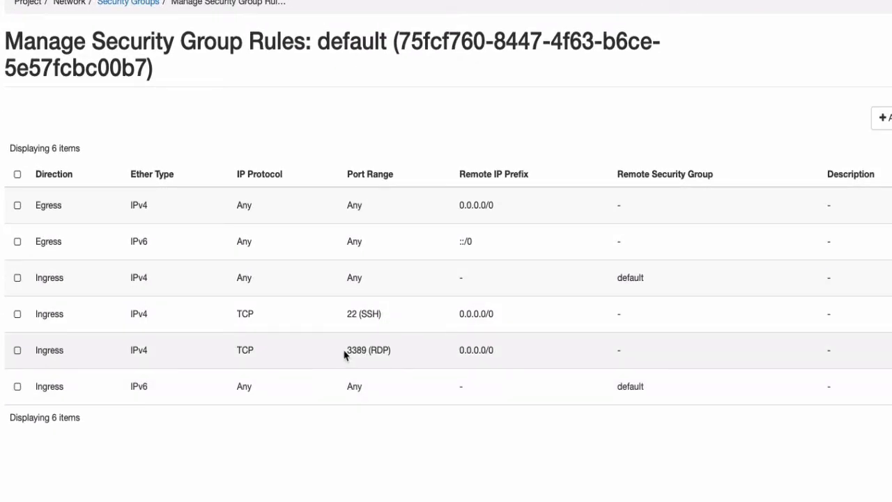
left_click_drag(345, 351, 399, 355)
left_click(402, 421)
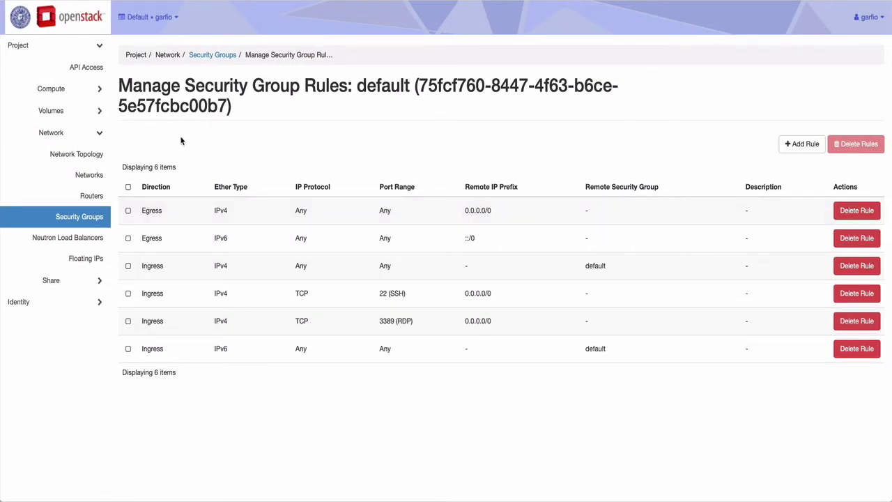
Start launching a new compute instance and name it MiWindows.
left_click(81, 91)
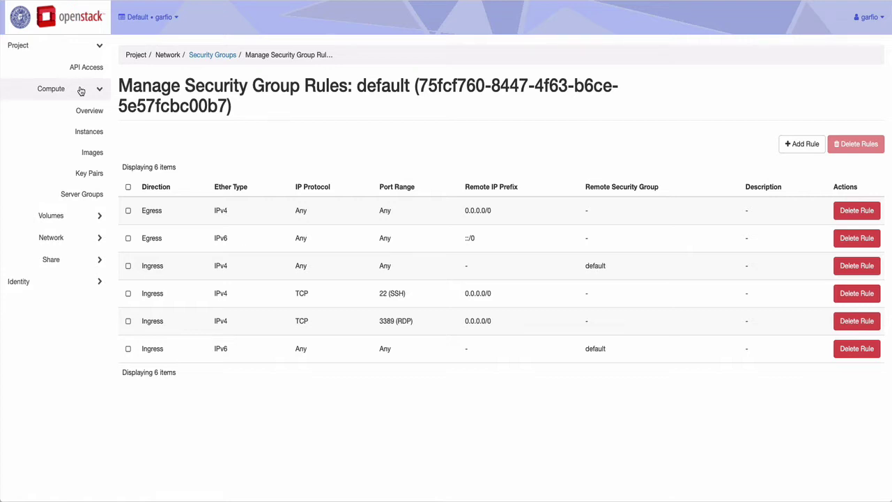
left_click(90, 133)
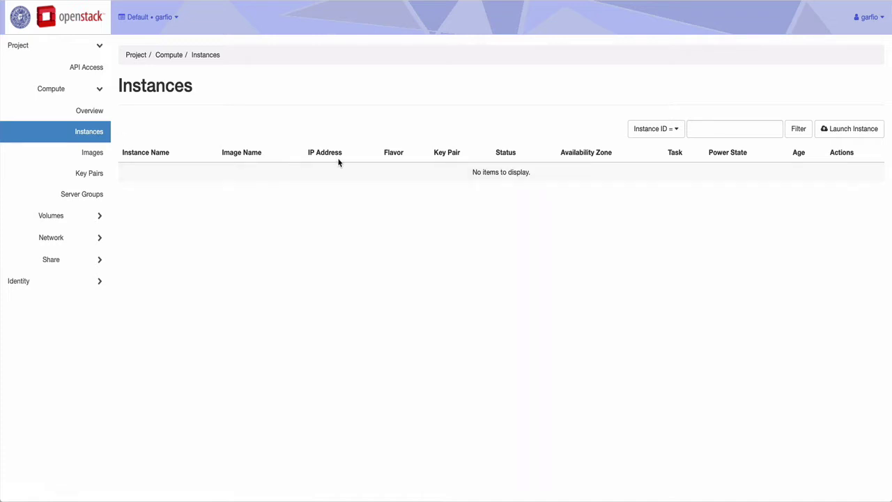
left_click(831, 131)
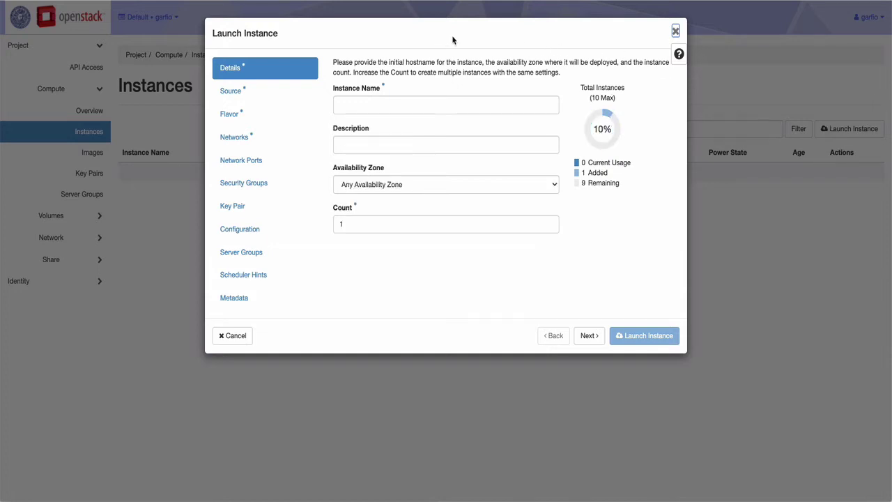
left_click(366, 103)
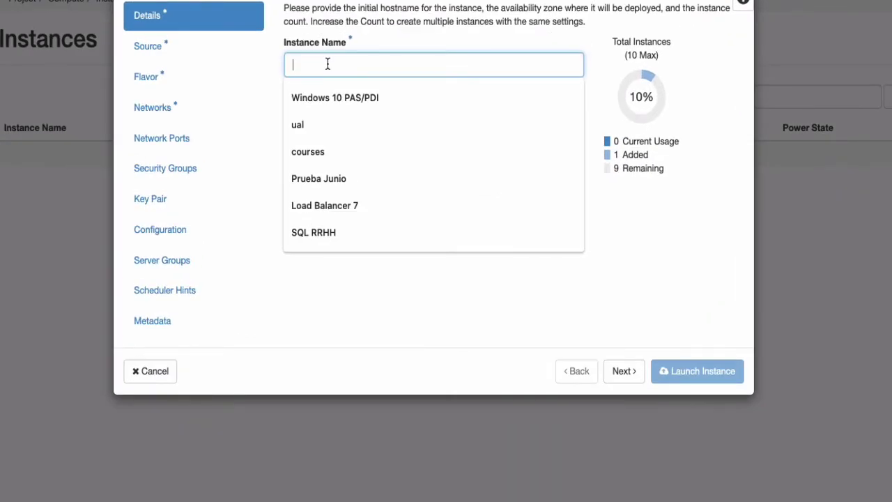
type("MiWindows")
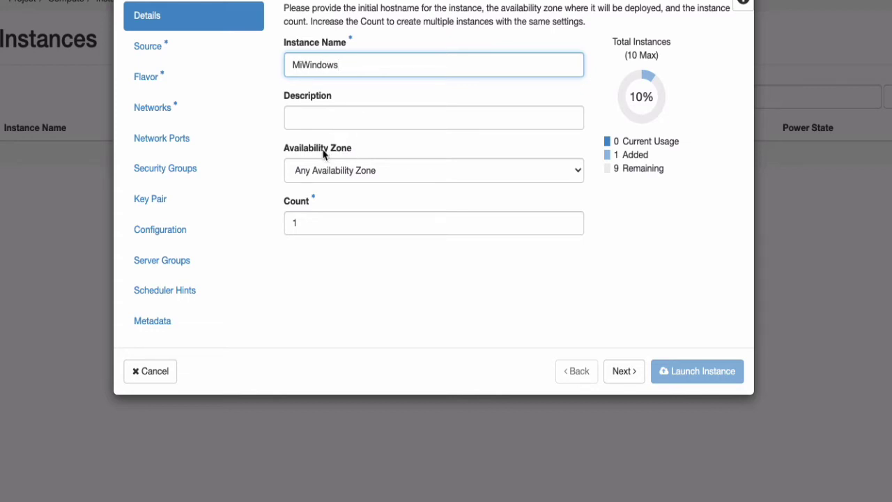
Set the instance's availability zone to nova, keep the count at 1, and continue to the source settings.
left_click(579, 173)
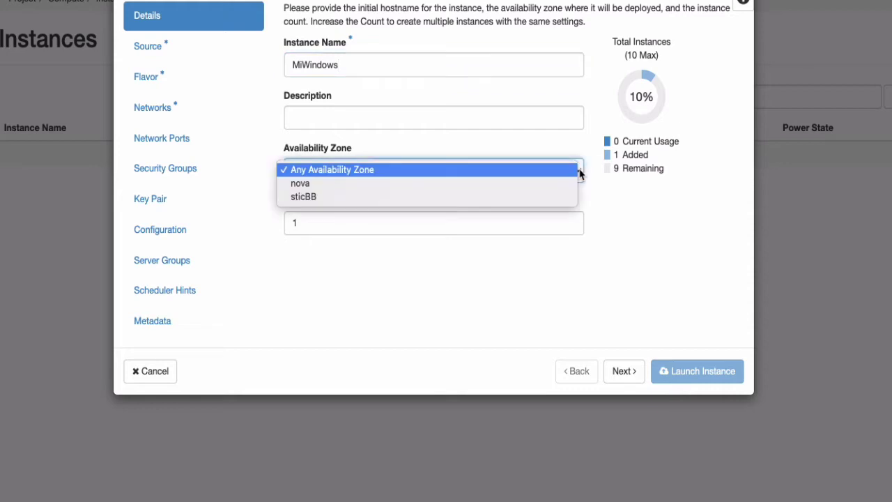
left_click(301, 184)
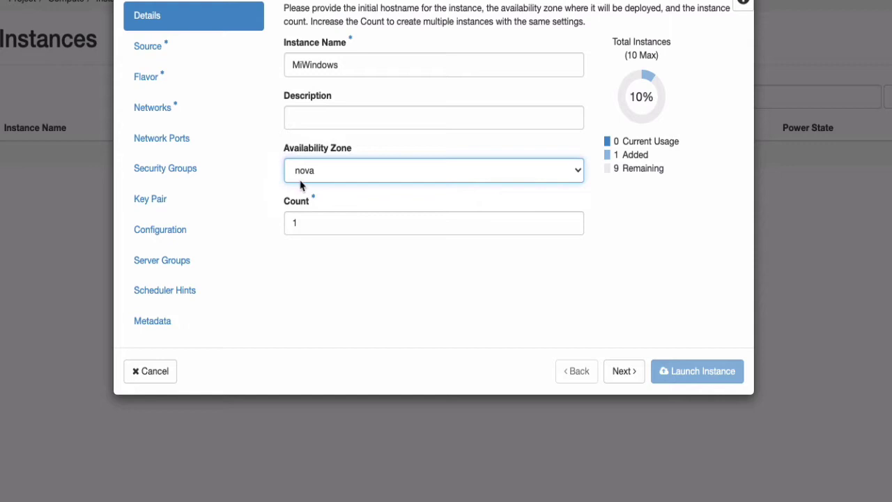
left_click(318, 220)
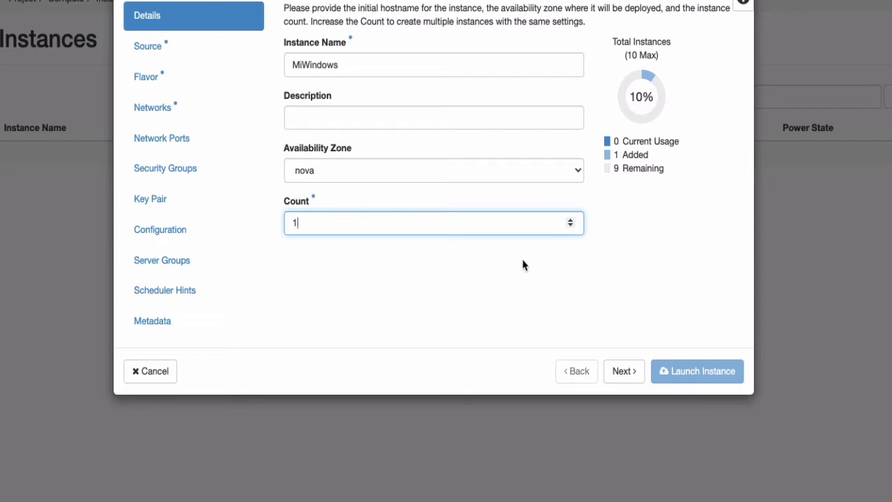
left_click(623, 370)
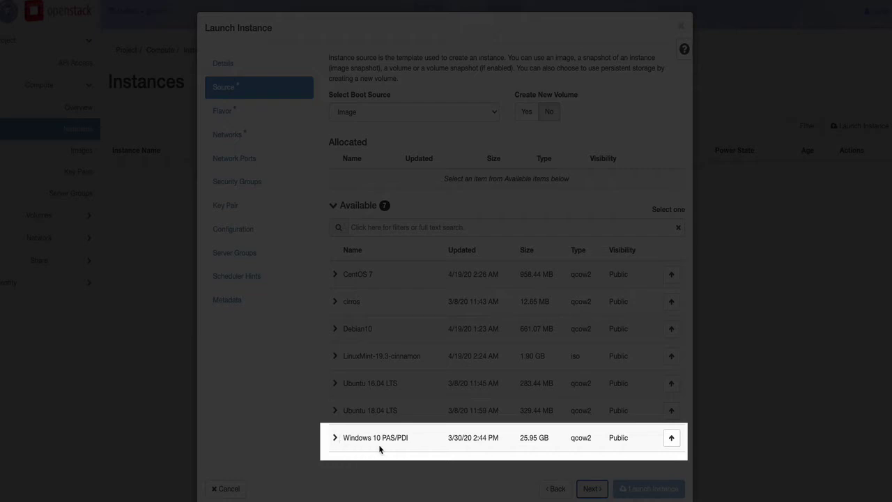
Examine the Windows 10 PAS/PDI image entry and the boot source types offered for the instance.
left_click_drag(412, 439, 334, 436)
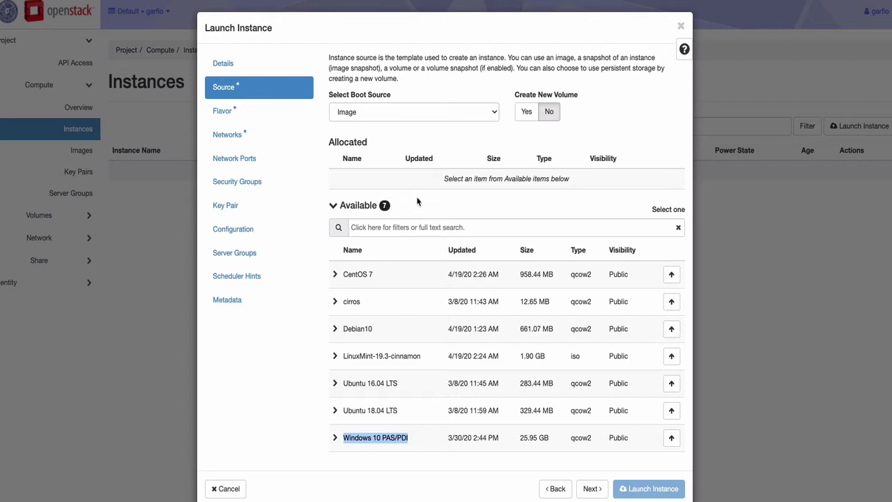
left_click(440, 138)
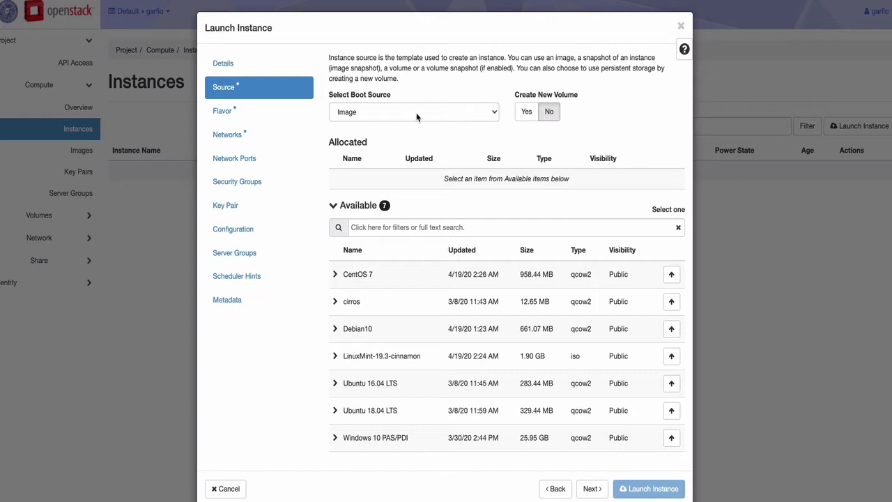
left_click(495, 115)
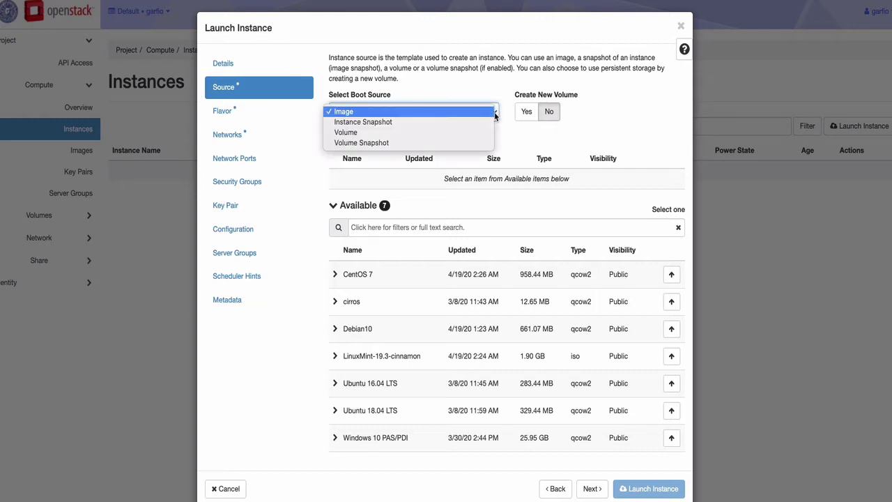
left_click(517, 140)
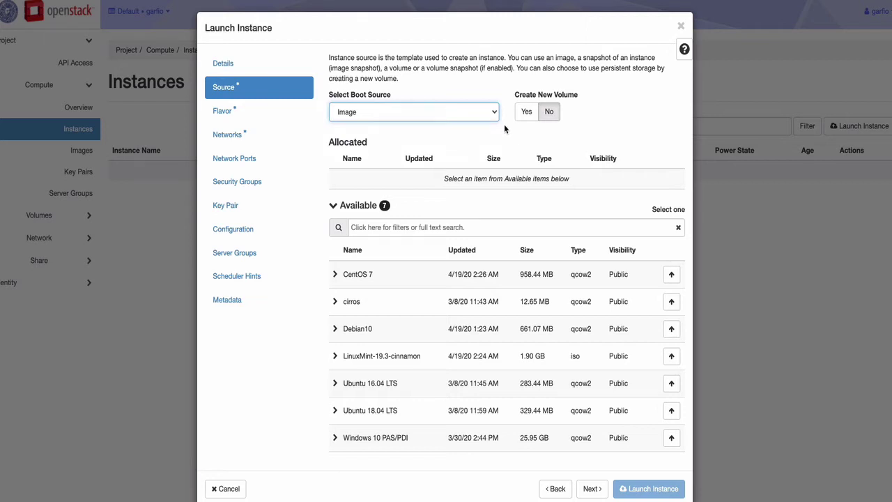
left_click(491, 114)
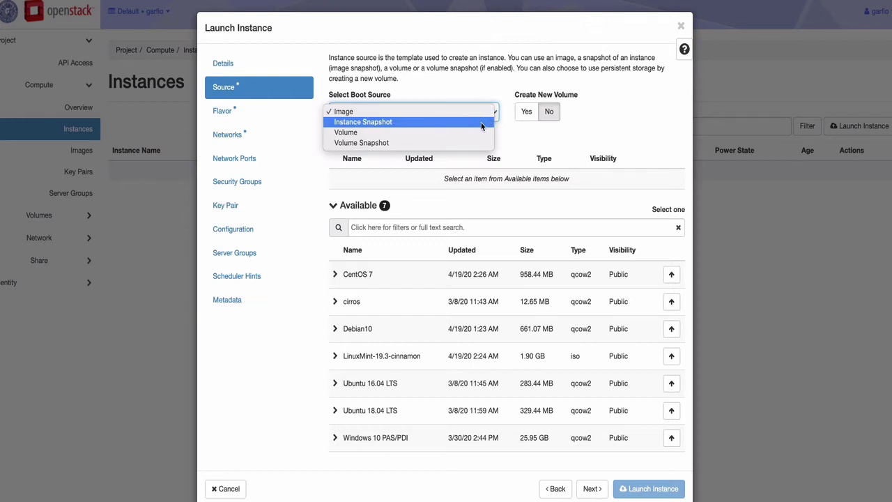
left_click(515, 128)
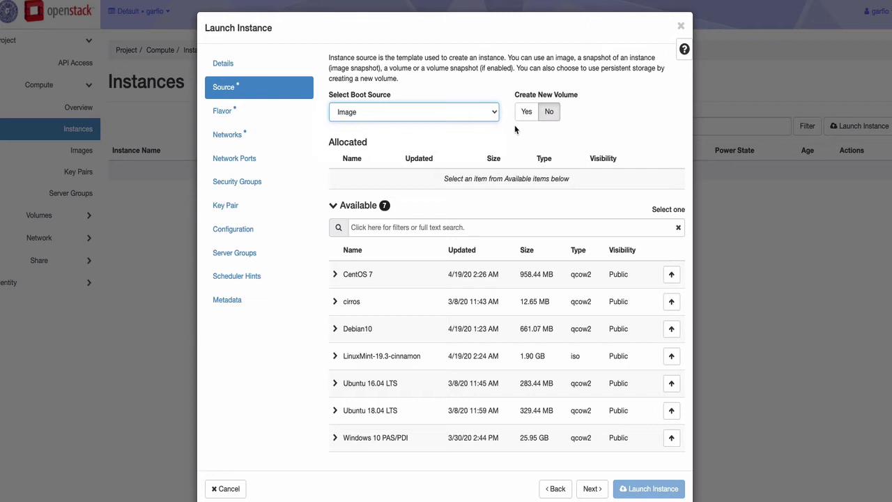
left_click(538, 123)
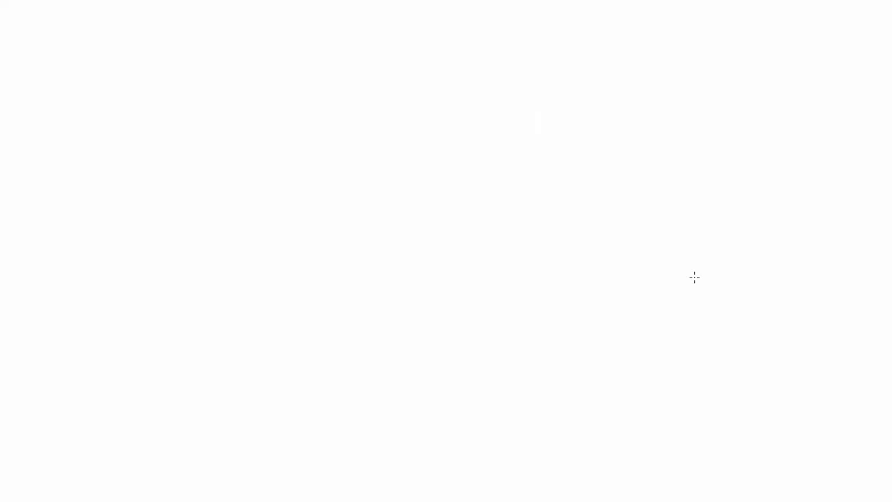
Switch to the blank whiteboard and sketch a column of four boxes, with dots above the lowest one.
mouse_move(180, 19)
left_mouse_down()
mouse_move(163, 18)
mouse_move(157, 105)
mouse_move(207, 100)
mouse_move(264, 35)
mouse_move(176, 16)
left_mouse_up()
mouse_move(177, 140)
left_mouse_down()
mouse_move(163, 235)
mouse_move(283, 146)
mouse_move(184, 144)
left_mouse_up()
mouse_move(198, 263)
left_mouse_down()
mouse_move(169, 329)
mouse_move(299, 313)
mouse_move(223, 259)
left_mouse_up()
mouse_move(192, 430)
left_mouse_down()
mouse_move(233, 496)
mouse_move(253, 425)
mouse_move(216, 426)
left_mouse_up()
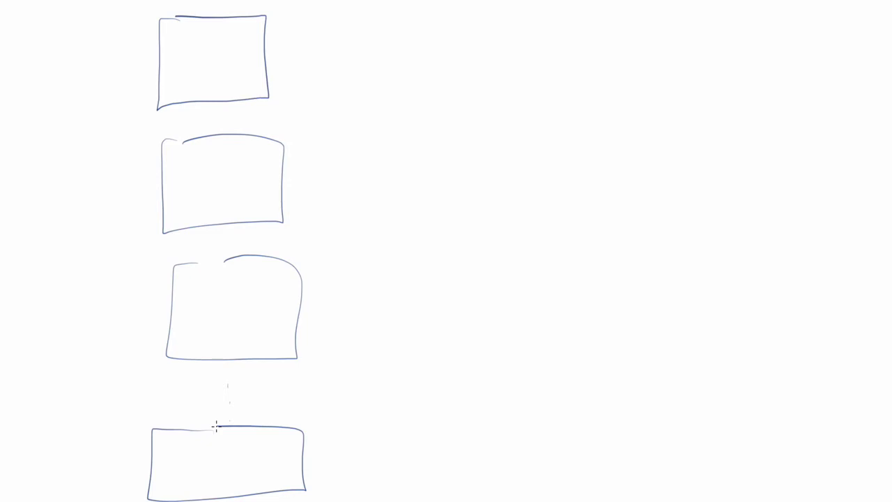
Sketch a disk cylinder connected to each of the four boxes, and brace the column with the label "Nodos".
mouse_move(314, 25)
left_mouse_down()
mouse_move(332, 34)
mouse_move(334, 78)
left_mouse_up()
mouse_move(309, 172)
left_mouse_down()
mouse_move(306, 208)
mouse_move(342, 225)
left_mouse_up()
mouse_move(343, 297)
left_mouse_down()
mouse_move(363, 306)
mouse_move(367, 349)
left_mouse_up()
left_click_drag(352, 441, 375, 452)
left_click_drag(335, 450, 376, 485)
left_click_drag(268, 65, 286, 64)
left_click_drag(293, 204, 311, 205)
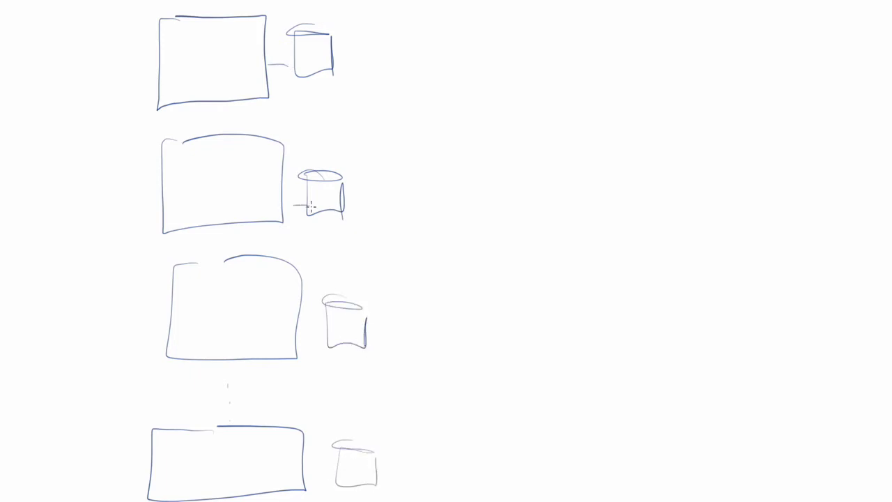
left_click_drag(307, 331, 328, 332)
left_click_drag(304, 476, 323, 475)
left_click_drag(142, 13, 120, 478)
mouse_move(33, 248)
left_mouse_down()
mouse_move(64, 209)
mouse_move(85, 229)
left_mouse_up()
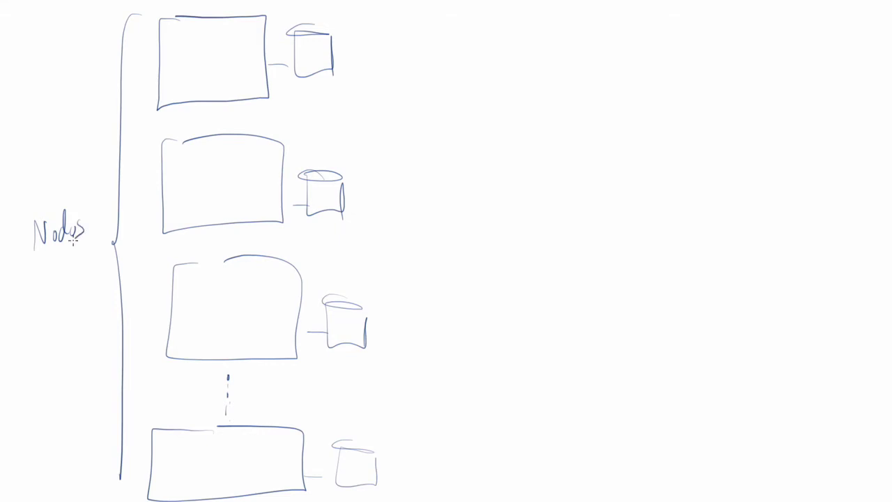
Sketch a wide rectangle labelled "NAS", and draw a small circle in the topmost node's disk and another in the NAS corner.
mouse_move(601, 20)
left_mouse_down()
mouse_move(601, 1)
mouse_move(643, 16)
left_mouse_up()
mouse_move(547, 52)
left_mouse_down()
mouse_move(534, 50)
mouse_move(524, 118)
left_mouse_up()
mouse_move(535, 51)
left_mouse_down()
mouse_move(823, 44)
mouse_move(809, 131)
mouse_move(526, 115)
left_mouse_up()
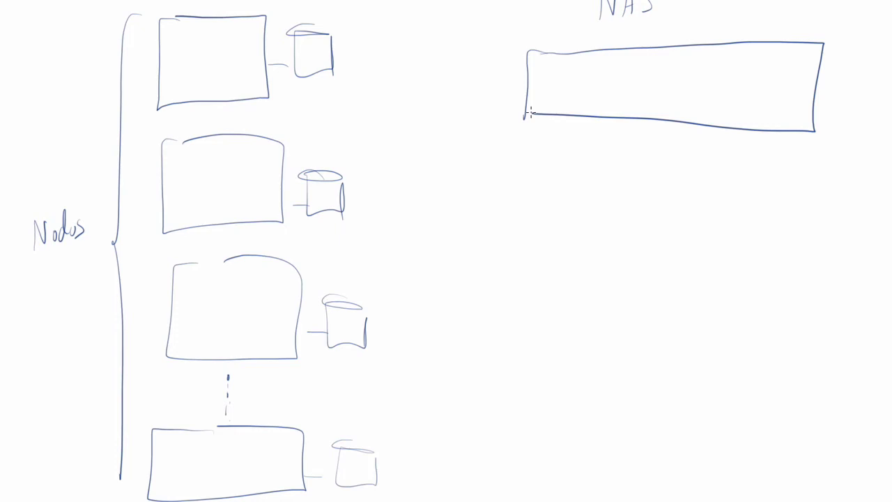
mouse_move(321, 52)
left_mouse_down()
mouse_move(317, 70)
mouse_move(332, 64)
mouse_move(314, 60)
left_mouse_up()
mouse_move(807, 106)
left_mouse_down()
mouse_move(802, 135)
mouse_move(785, 103)
left_mouse_up()
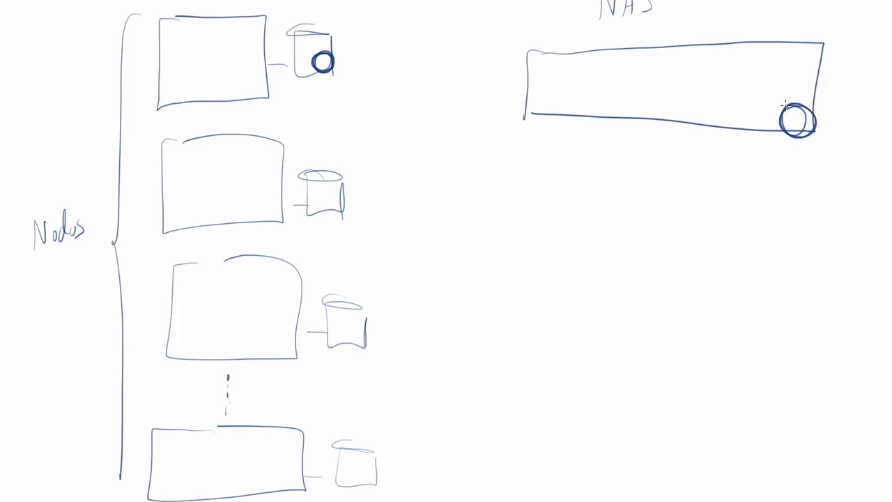
Draw a vertical network line between the nodes and the NAS, and connect each node and the NAS to it.
left_click_drag(436, 16, 406, 417)
left_click_drag(276, 83, 432, 78)
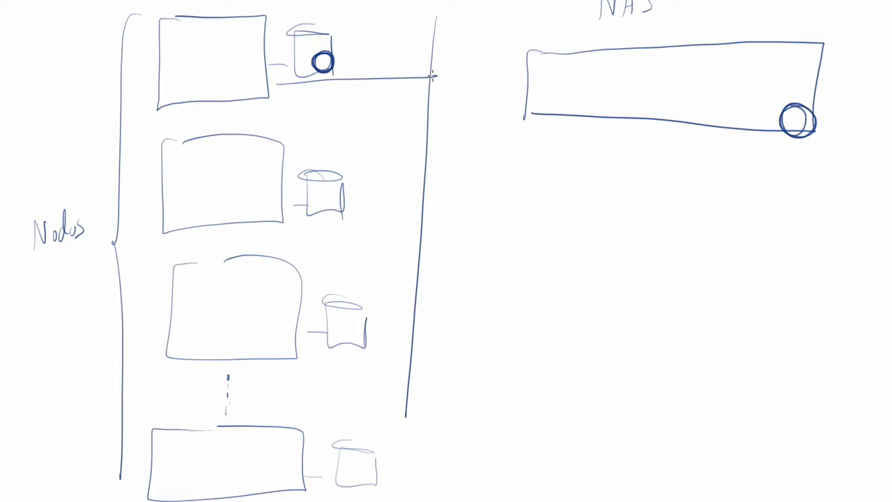
left_click_drag(285, 149, 422, 146)
left_click_drag(305, 265, 411, 249)
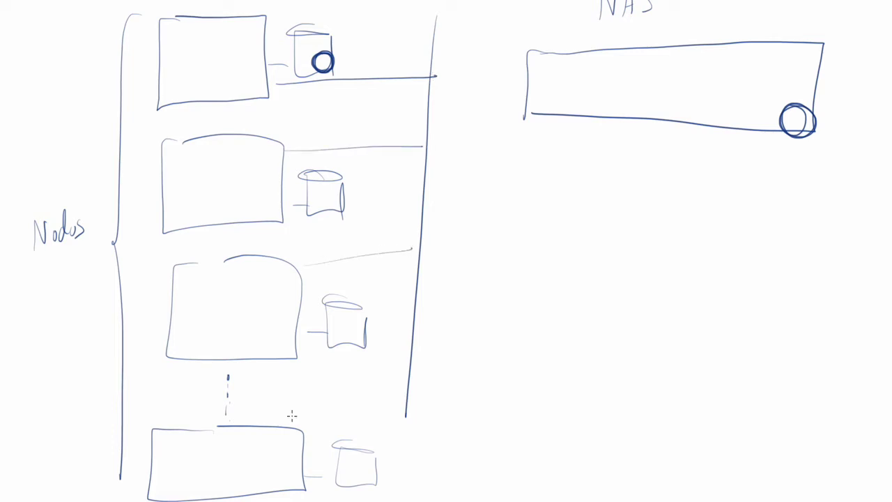
left_click_drag(305, 405, 418, 347)
left_click_drag(530, 83, 428, 89)
Draw arrows pointing at the topmost node's disk and the node itself, and add a mark at the NAS box.
mouse_move(378, 1)
left_mouse_down()
mouse_move(364, 47)
mouse_move(350, 51)
left_mouse_up()
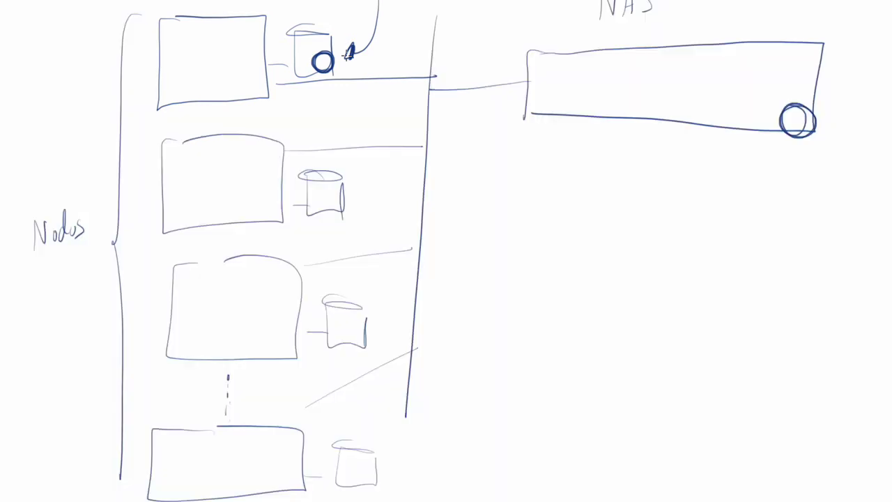
left_click_drag(232, 1, 209, 53)
mouse_move(688, 82)
left_mouse_down()
mouse_move(673, 144)
mouse_move(662, 149)
left_mouse_up()
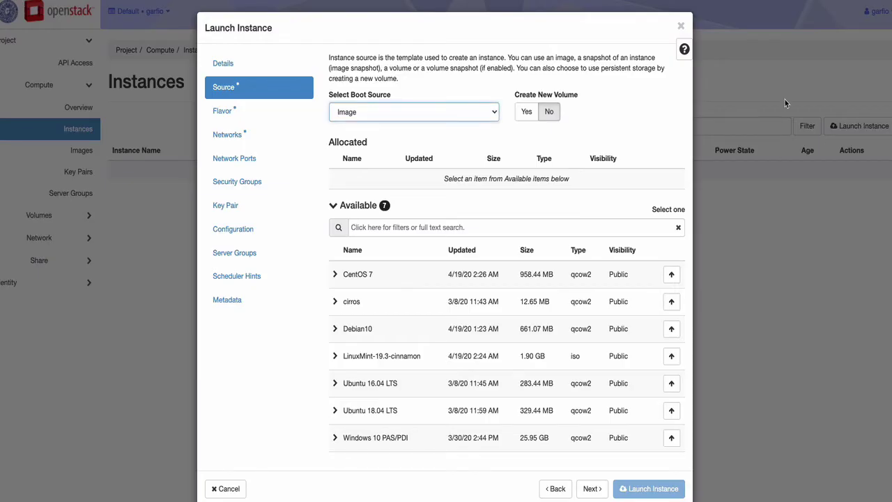
Back in OpenStack, allocate the Windows 10 PAS/PDI image as source without creating a new volume, and continue to the flavors.
left_click(549, 112)
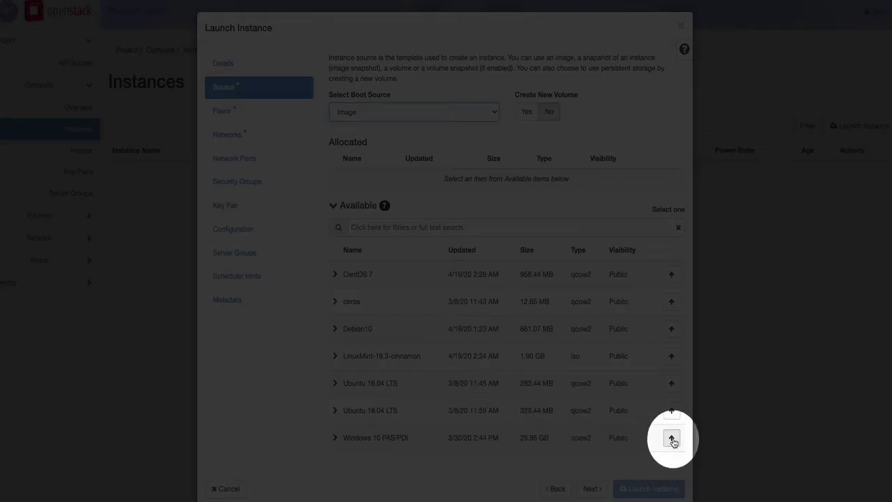
left_click(672, 439)
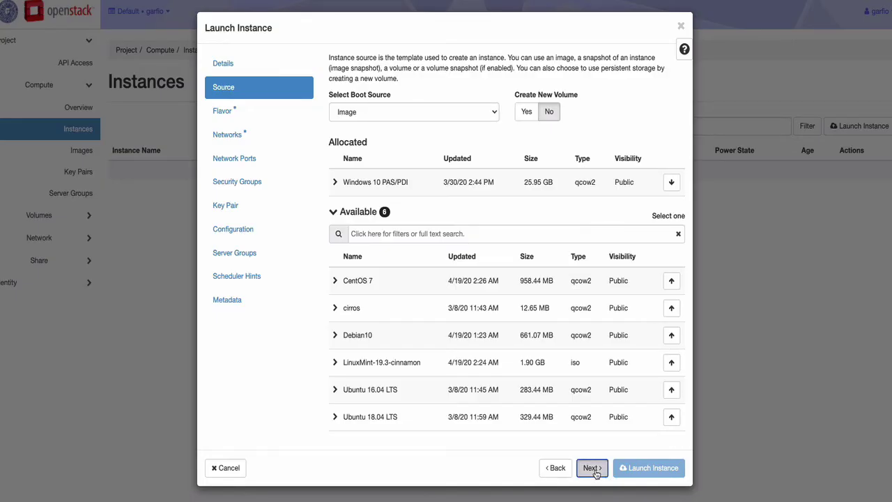
left_click(591, 468)
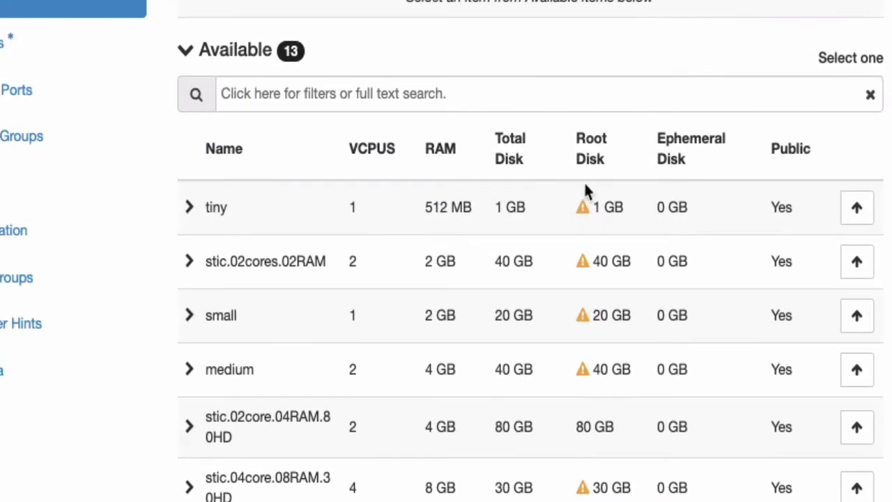
Allocate the stic.02core.04RAM.80HD flavor to the instance and continue to the networks.
mouse_move(534, 245)
scroll(412, 432, "down", 5)
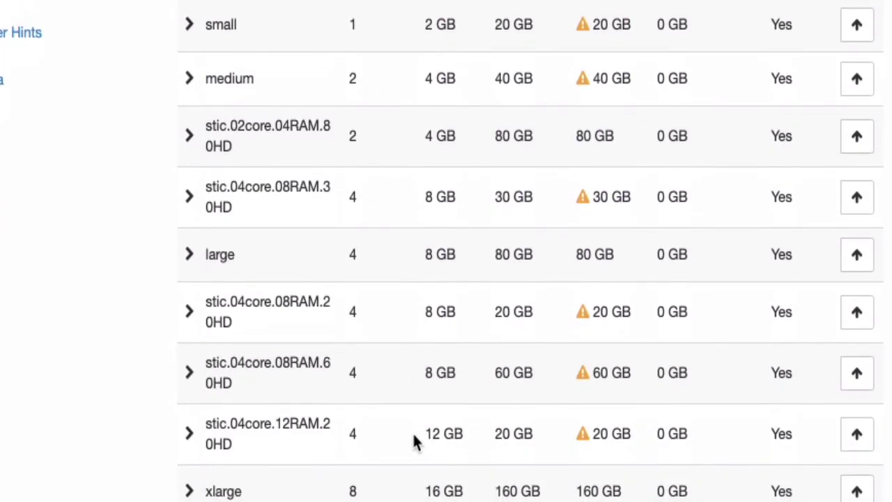
scroll(413, 440, "up", 2)
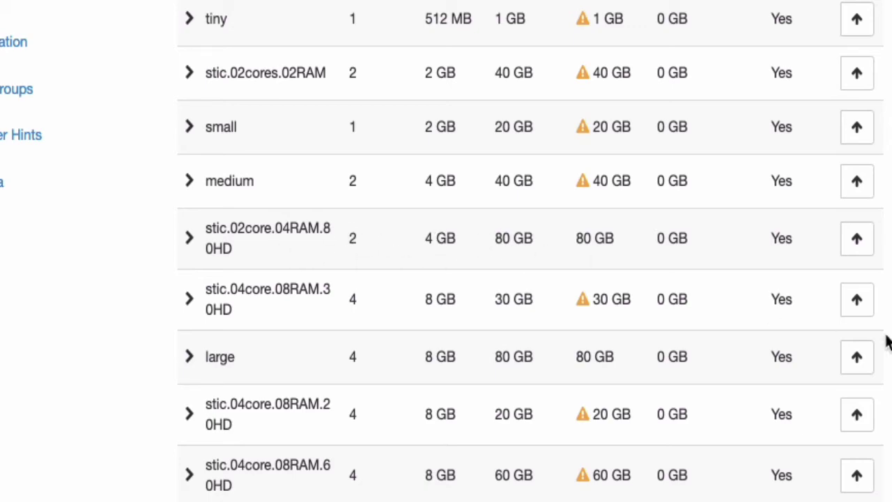
left_click(861, 254)
scroll(560, 0, "up", 3)
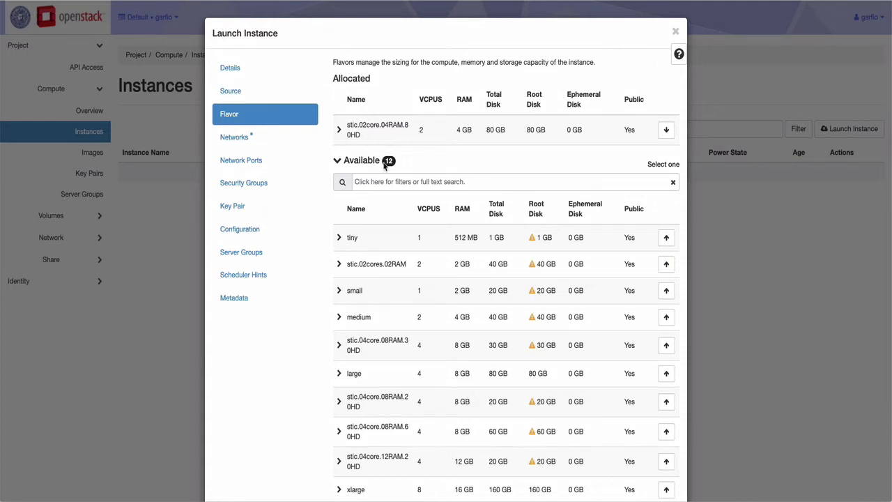
scroll(377, 162, "down", 4)
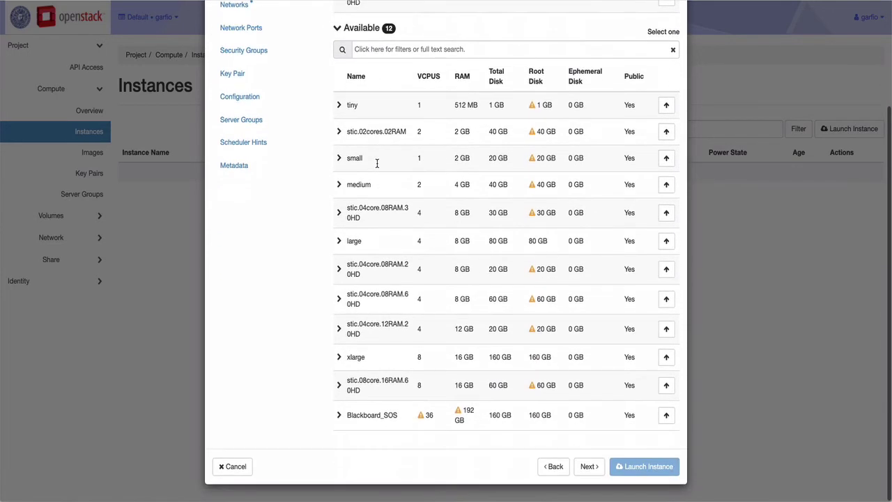
left_click(587, 467)
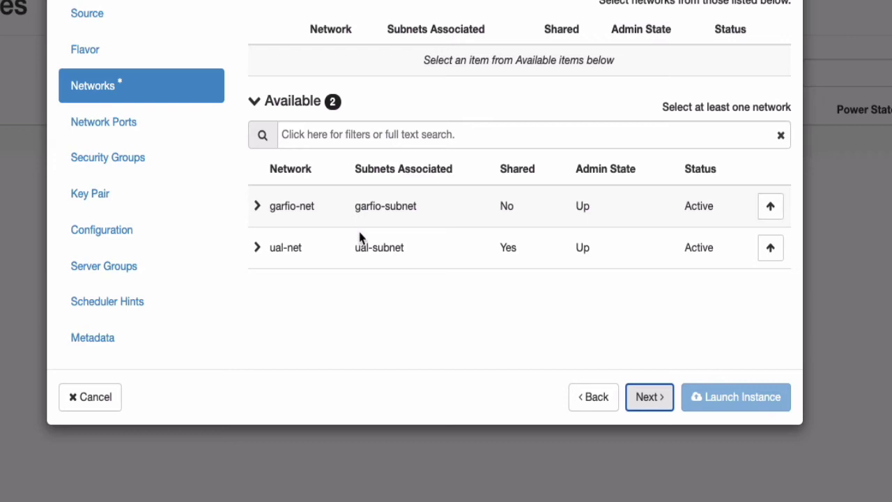
Allocate the garfio-net network and continue past the network ports to the security groups without allocating a port.
left_click_drag(269, 202, 314, 201)
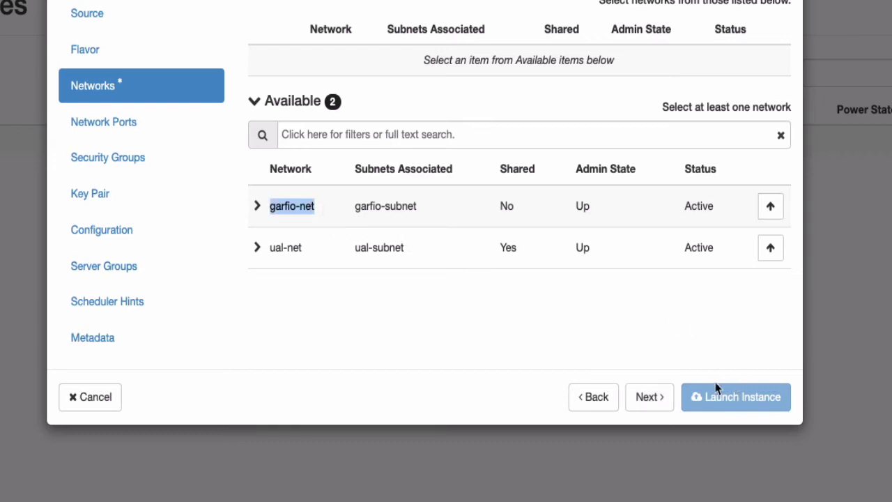
left_click(771, 206)
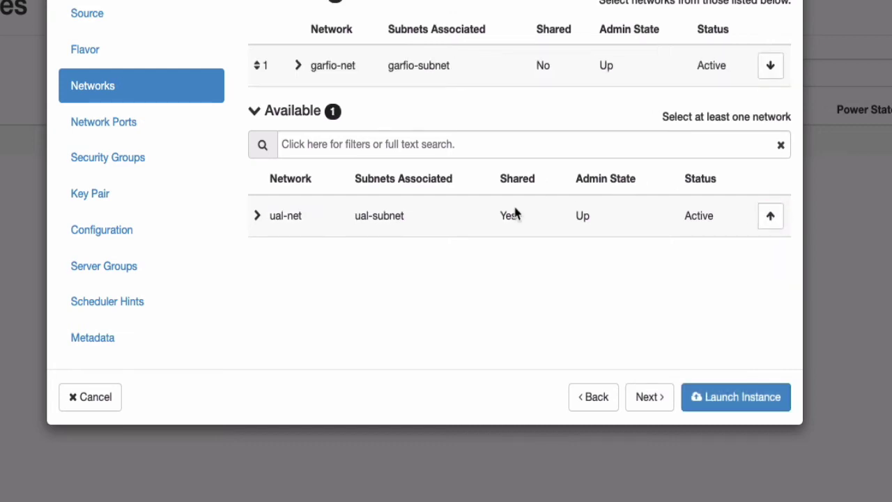
left_click(642, 398)
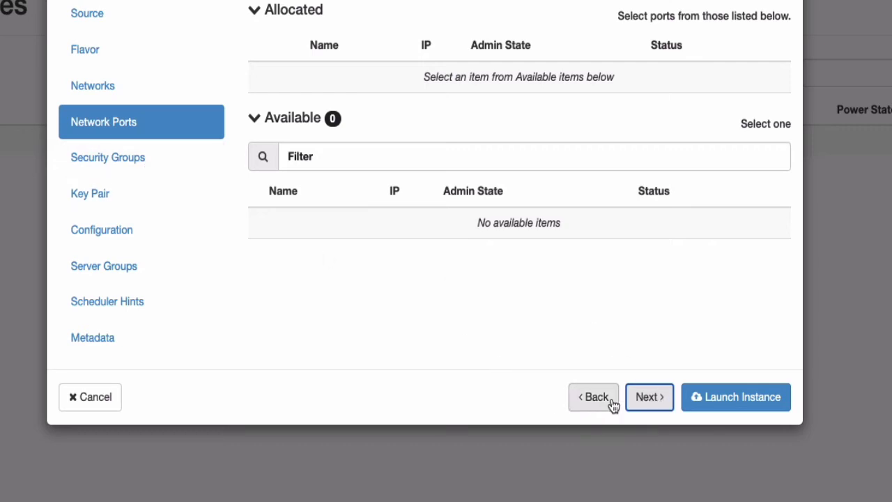
left_click(648, 397)
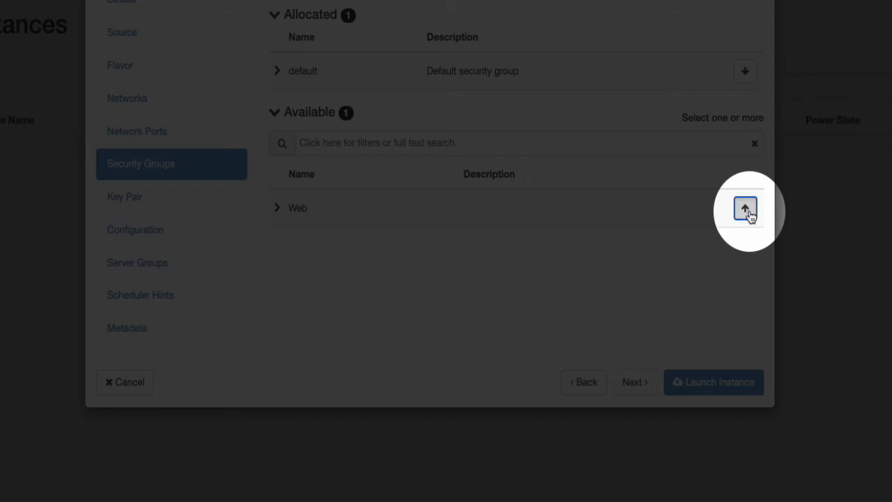
Launch the instance with only the default security group and highlight its IP address in the instances list.
left_click(745, 208)
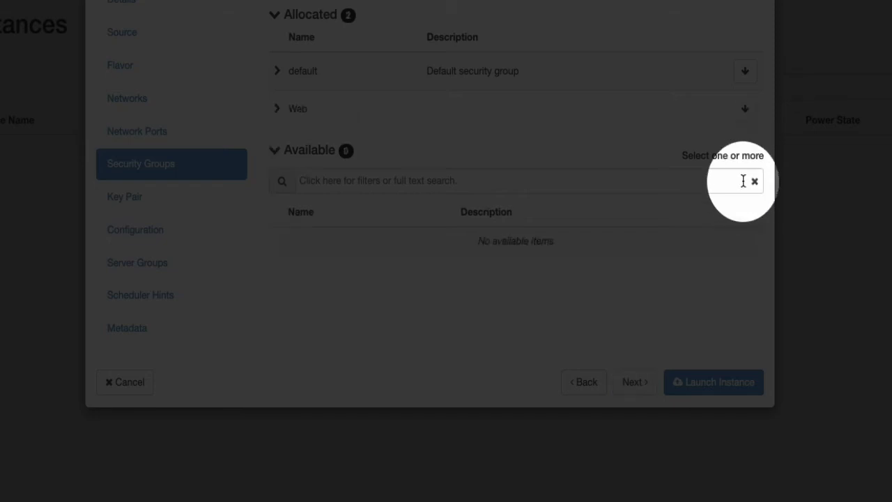
left_click(745, 108)
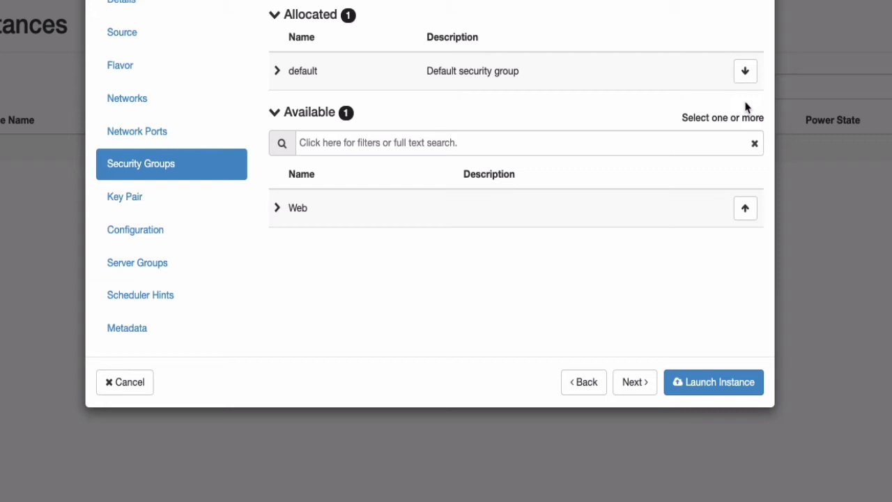
left_click(701, 384)
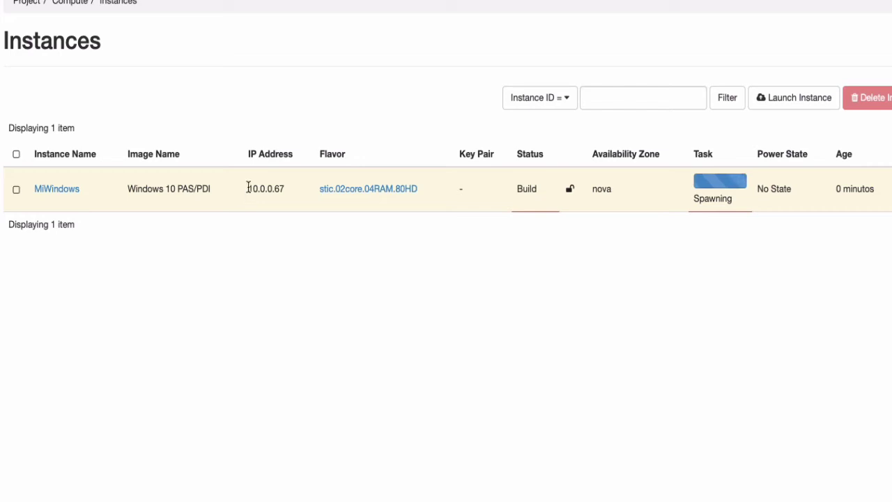
left_click_drag(248, 187, 282, 189)
left_click(288, 193)
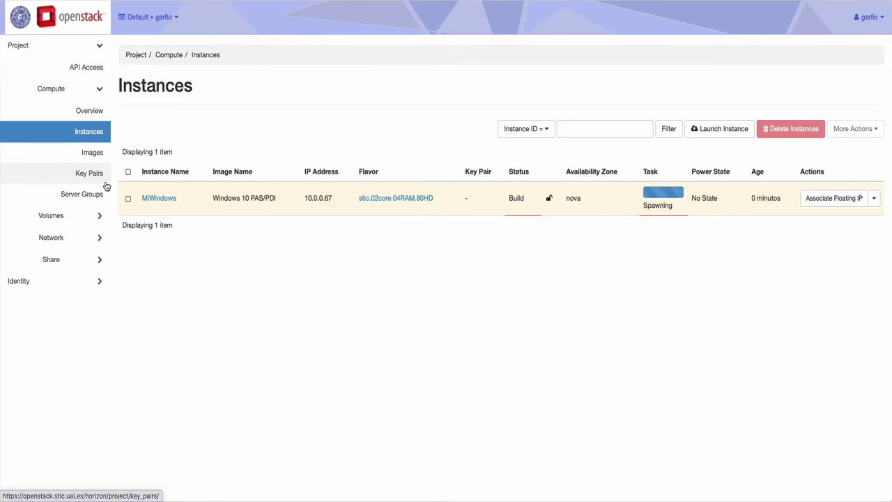
Inspect the router and the MiWindows instance in the network topology, and return to the instances list.
left_click(56, 238)
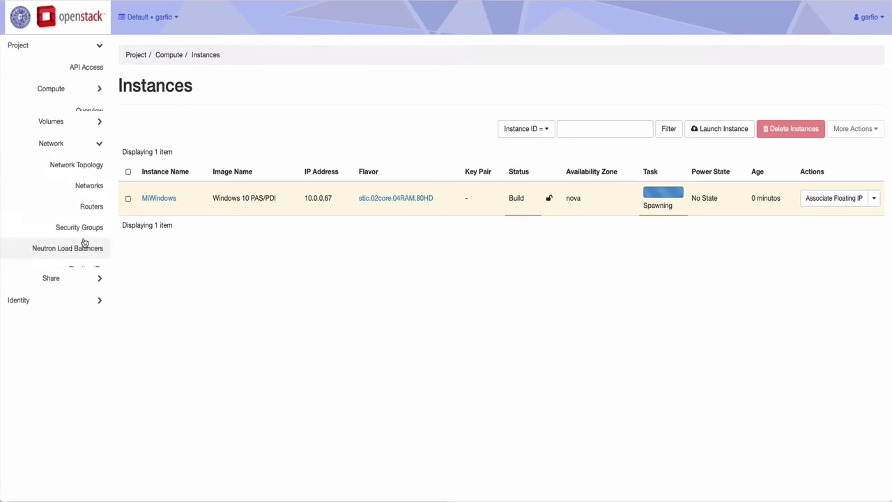
left_click(90, 157)
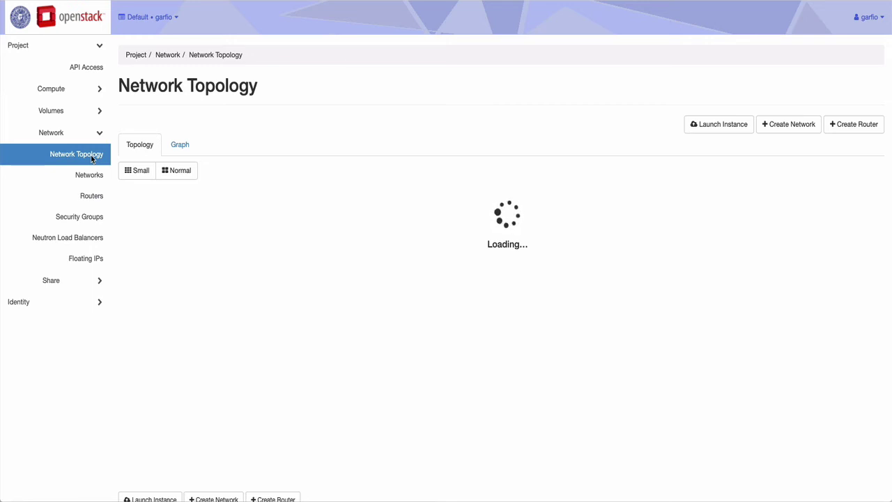
left_click(172, 233)
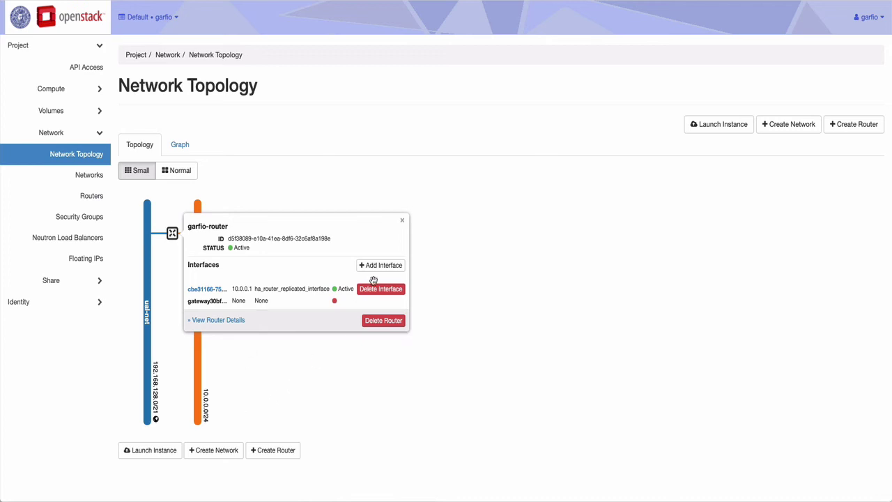
left_click(402, 221)
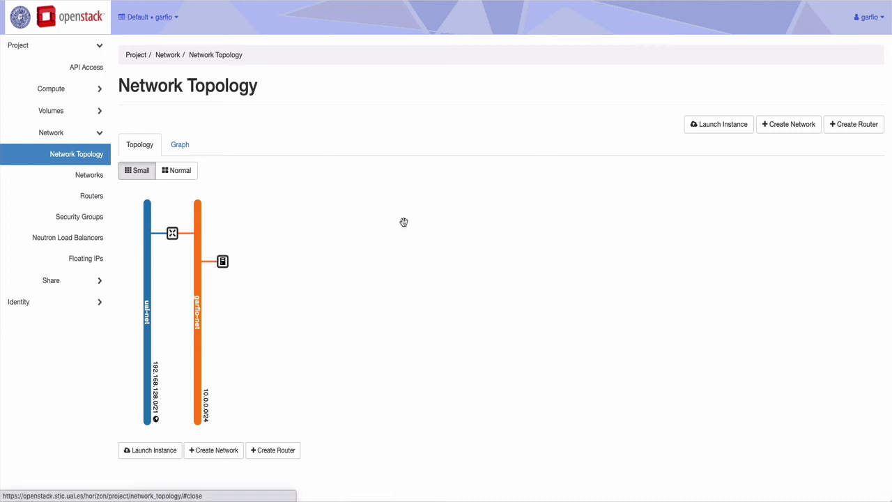
left_click(222, 264)
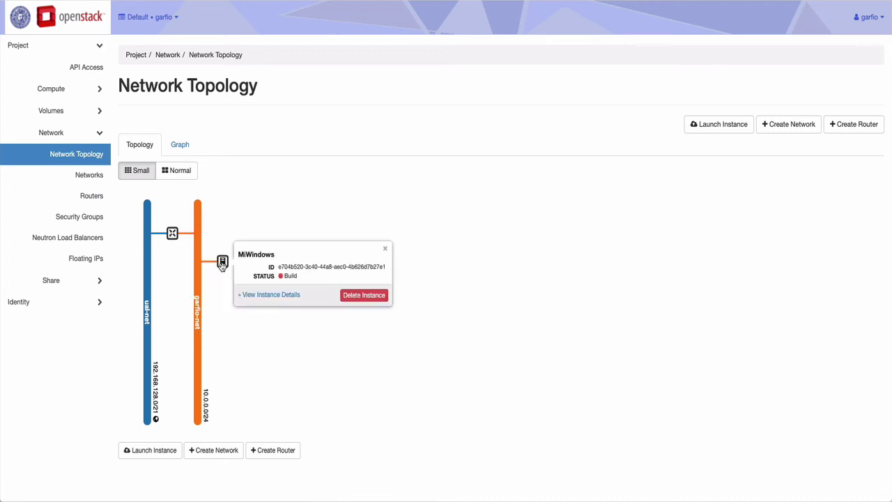
left_click(80, 90)
left_click(89, 131)
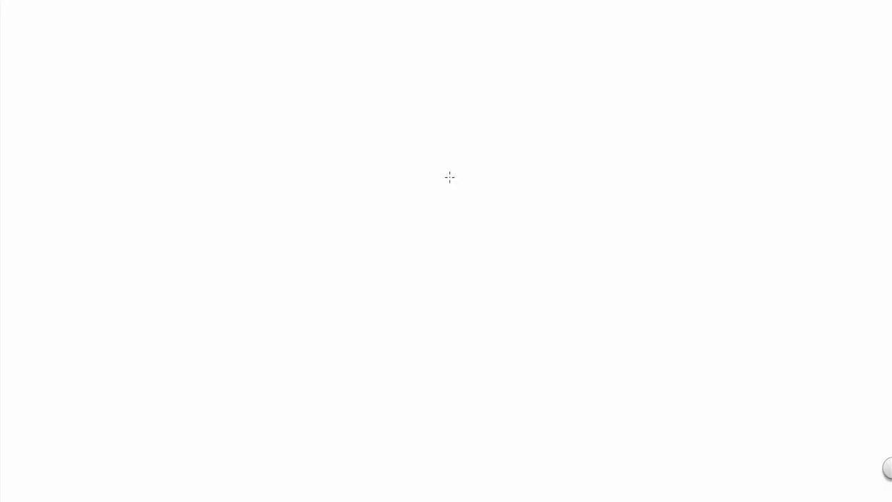
Switch to the whiteboard and sketch a column of four upright rectangles for the instances.
mouse_move(320, 67)
left_mouse_down()
mouse_move(356, 84)
mouse_move(328, 56)
left_mouse_up()
mouse_move(347, 138)
left_mouse_down()
mouse_move(324, 185)
mouse_move(366, 133)
mouse_move(347, 140)
left_mouse_up()
mouse_move(353, 237)
left_mouse_down()
mouse_move(334, 237)
mouse_move(380, 249)
mouse_move(361, 237)
left_mouse_up()
mouse_move(350, 321)
left_mouse_down()
mouse_move(333, 321)
mouse_move(376, 320)
mouse_move(368, 322)
left_mouse_up()
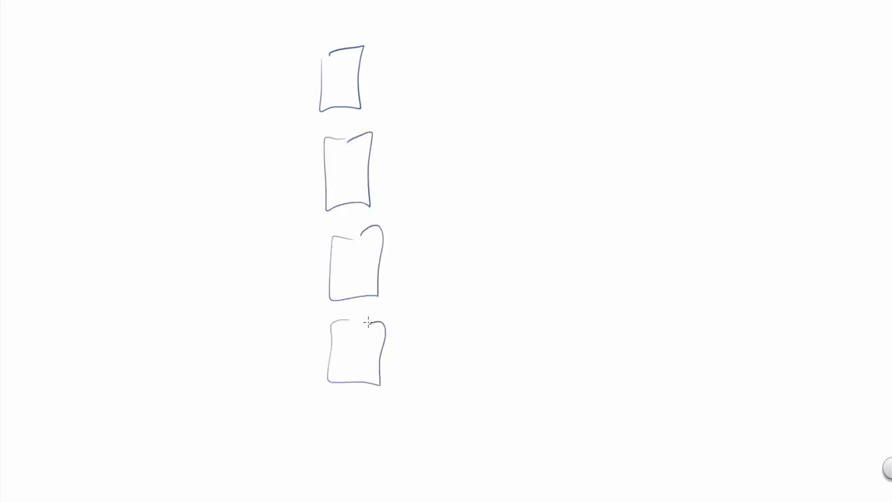
Draw a vertical network line beside the four rectangles, connect it to each of them, and label it "garfio-net".
mouse_move(289, 75)
left_mouse_down()
mouse_move(279, 328)
mouse_move(317, 364)
left_mouse_up()
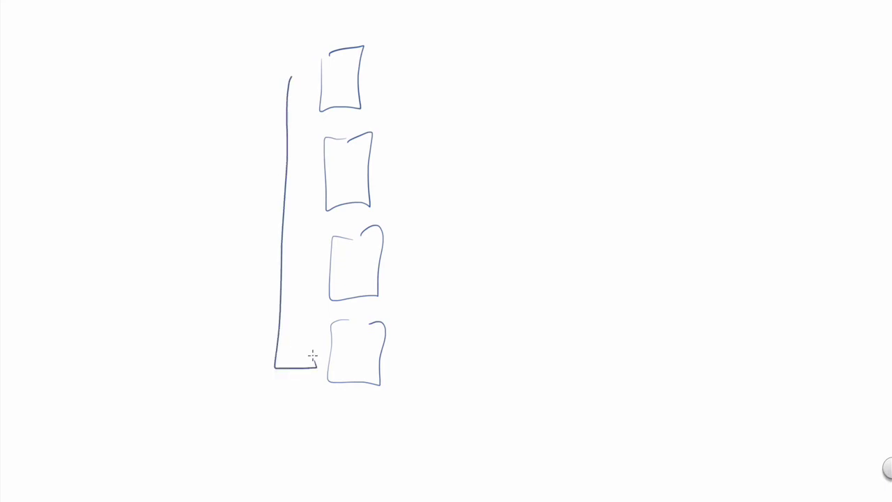
left_click_drag(290, 273, 318, 273)
left_click_drag(294, 175, 325, 173)
left_click_drag(298, 75, 330, 68)
mouse_move(282, 403)
left_mouse_down()
mouse_move(296, 415)
mouse_move(315, 403)
mouse_move(319, 421)
mouse_move(348, 417)
left_mouse_up()
mouse_move(353, 422)
left_mouse_down()
mouse_move(367, 415)
mouse_move(373, 424)
left_mouse_up()
left_click_drag(367, 399, 379, 397)
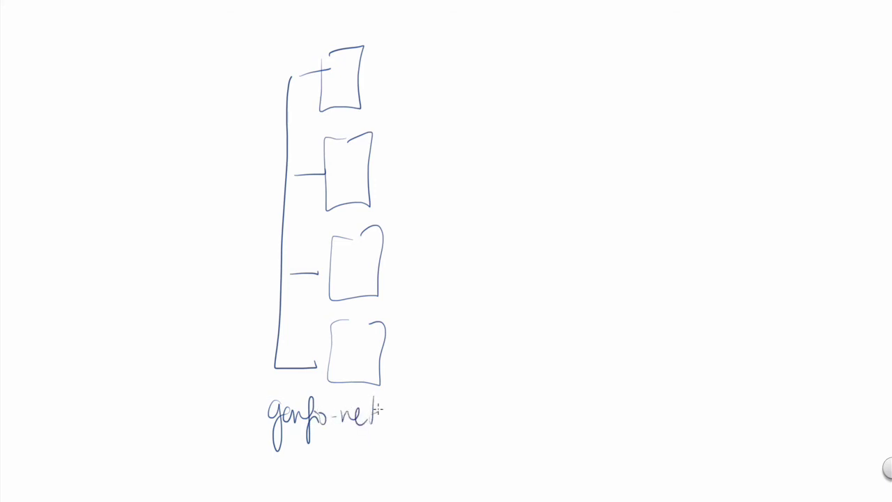
Draw a second vertical line labelled "ual-net" and link it to garfio-net through a crossed circle as router.
mouse_move(238, 183)
left_mouse_down()
mouse_move(241, 200)
mouse_move(279, 186)
left_mouse_up()
left_click_drag(172, 61, 166, 375)
left_click_drag(175, 190, 219, 185)
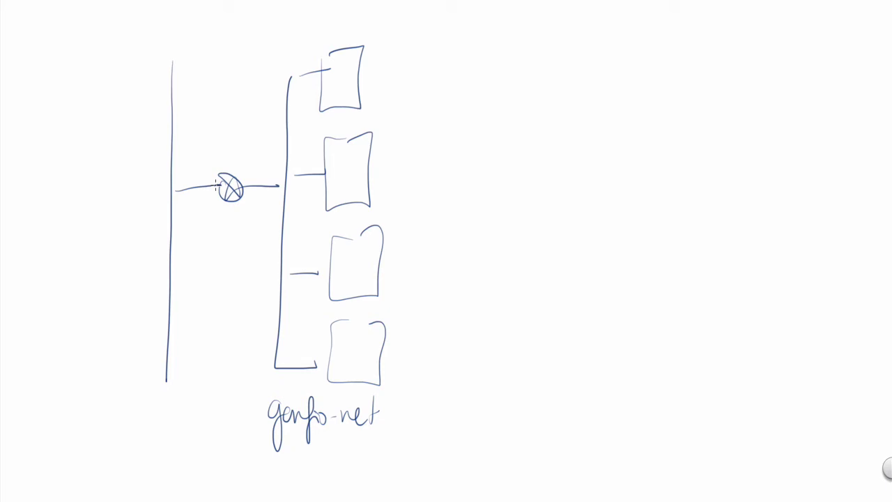
mouse_move(113, 407)
left_mouse_down()
mouse_move(163, 418)
mouse_move(203, 407)
left_mouse_up()
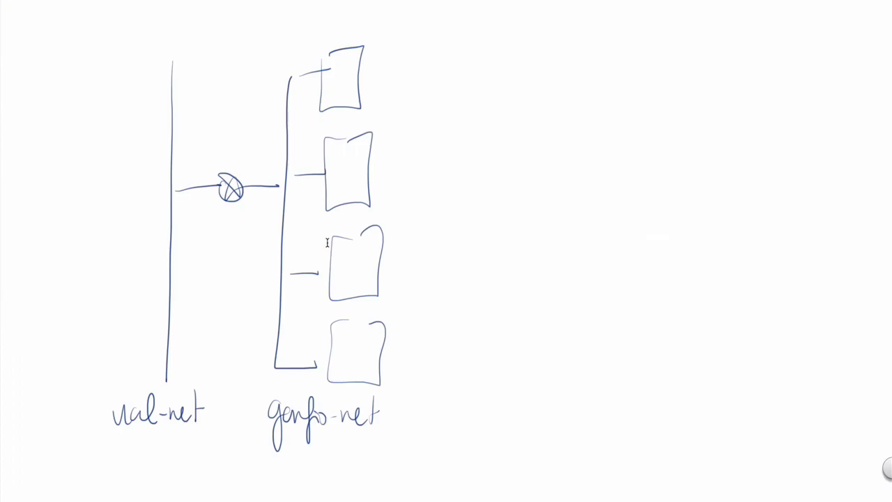
Write 10.0.0.67 beside the topmost rectangle and draw a cloud with an angled line on the outer side of ual-net.
mouse_move(371, 89)
left_mouse_down()
mouse_move(373, 105)
mouse_move(383, 93)
mouse_move(428, 101)
mouse_move(427, 93)
mouse_move(470, 105)
left_mouse_up()
left_click(391, 100)
left_click(416, 99)
left_click(439, 101)
left_click_drag(467, 99, 476, 98)
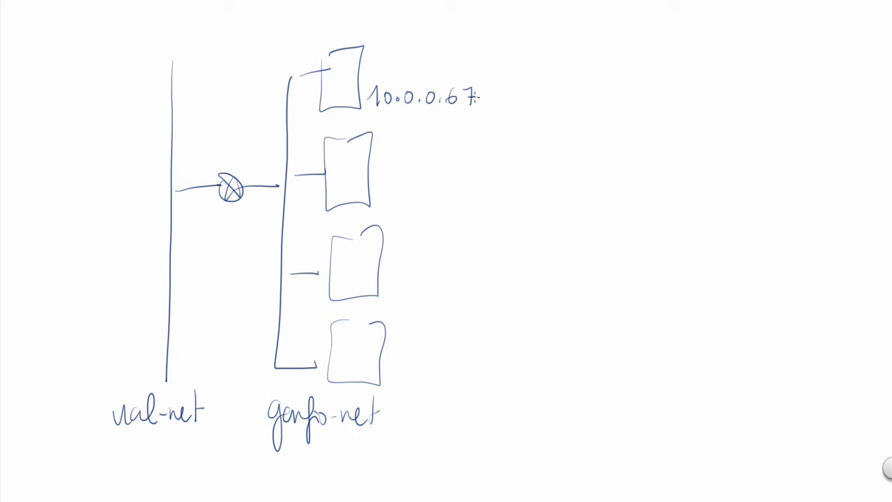
mouse_move(116, 171)
left_mouse_down()
mouse_move(88, 172)
mouse_move(85, 220)
mouse_move(139, 201)
mouse_move(117, 179)
left_mouse_up()
mouse_move(53, 117)
left_mouse_down()
mouse_move(52, 182)
mouse_move(77, 198)
left_mouse_up()
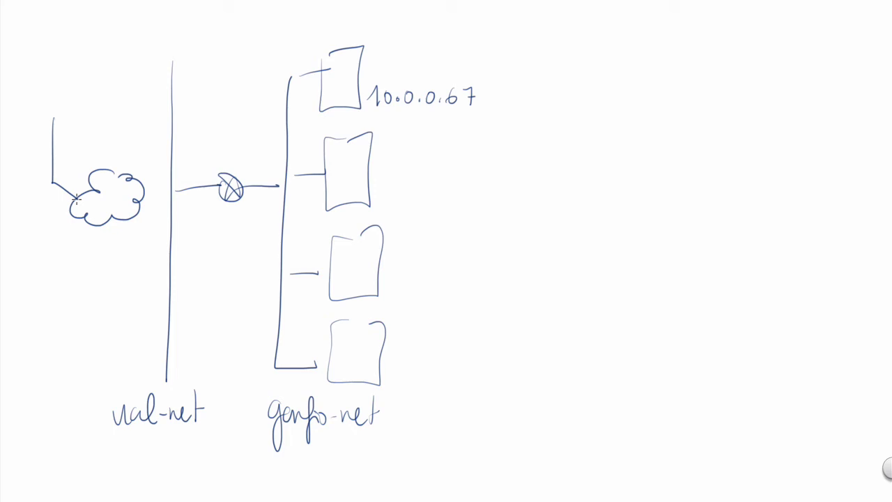
Draw an arrow labelled "IP Flotante" pointing at the ual-net line and underline the ual-net label.
mouse_move(202, 45)
left_mouse_down()
mouse_move(199, 63)
mouse_move(259, 36)
left_mouse_up()
mouse_move(269, 36)
left_mouse_down()
mouse_move(292, 10)
mouse_move(370, 9)
left_mouse_up()
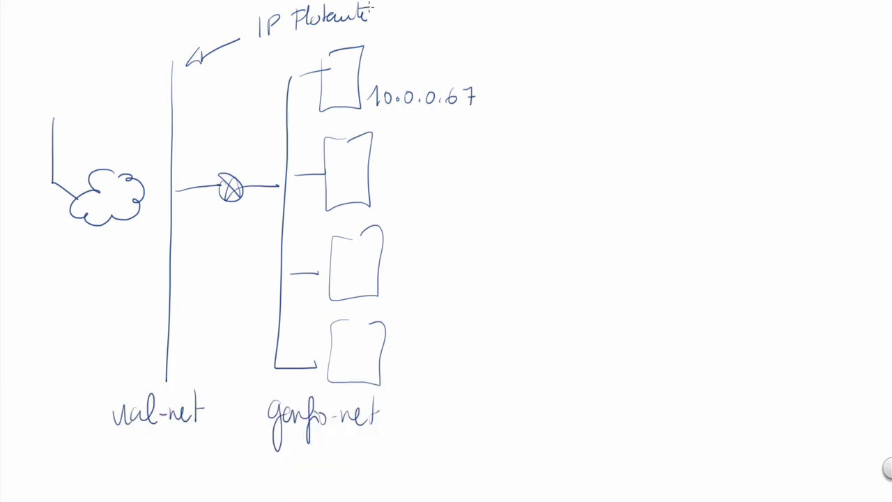
left_click_drag(113, 439, 189, 436)
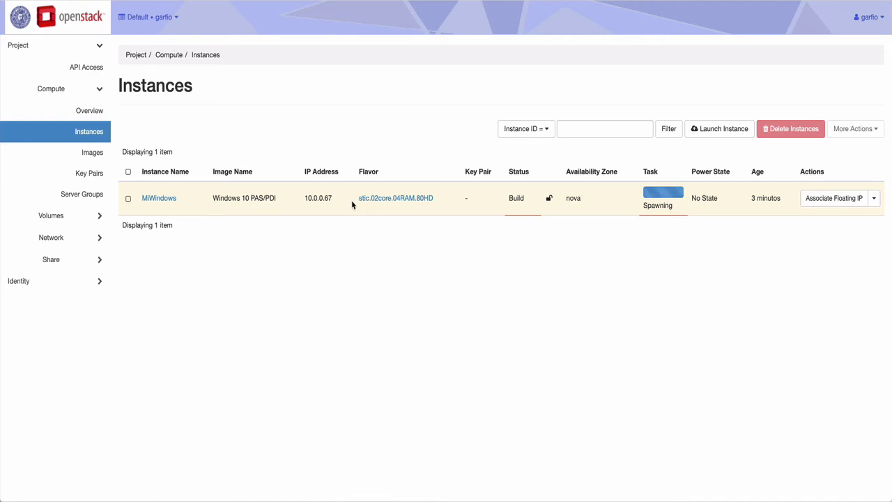
Back in OpenStack, open the floating IP association for the MiWindows instance.
left_click(836, 199)
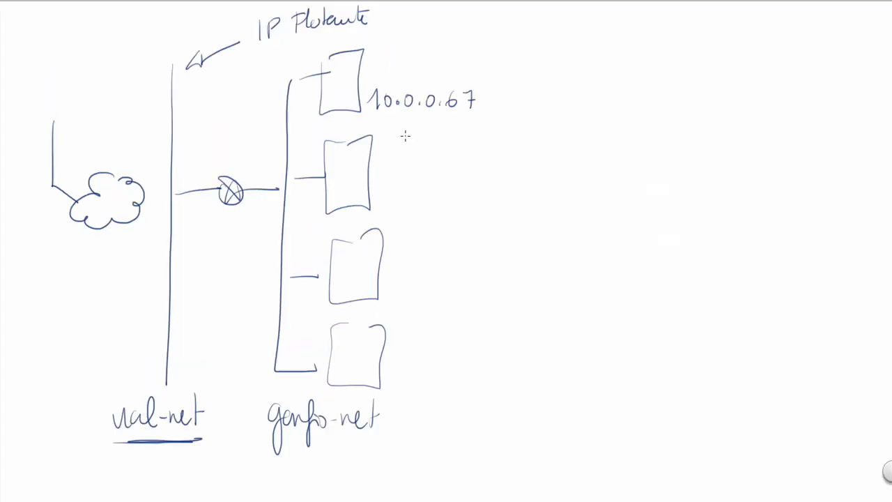
On the whiteboard, draw a tall box labelled "PROYECTO" containing a wide rectangle labelled "Instancias" with dots below it.
mouse_move(671, 25)
left_mouse_down()
mouse_move(622, 41)
mouse_move(590, 414)
mouse_move(790, 363)
mouse_move(763, 27)
mouse_move(656, 20)
left_mouse_up()
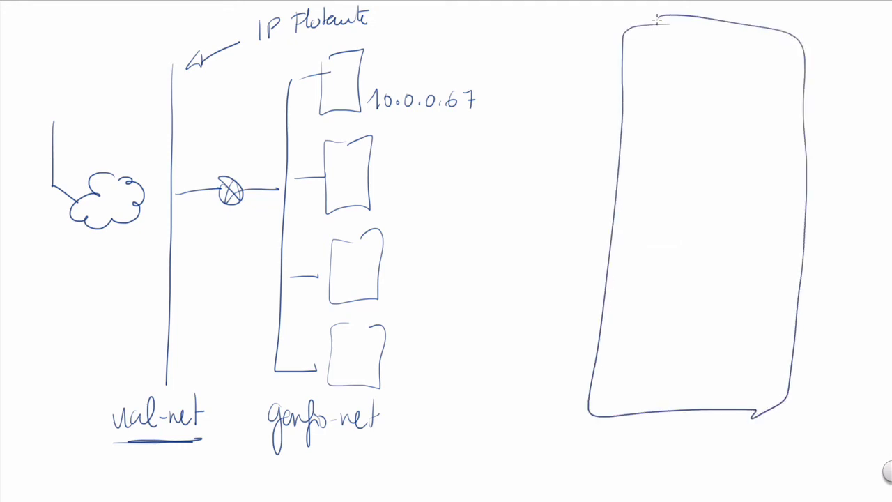
mouse_move(694, 436)
left_mouse_down()
mouse_move(704, 447)
mouse_move(760, 440)
mouse_move(792, 450)
left_mouse_up()
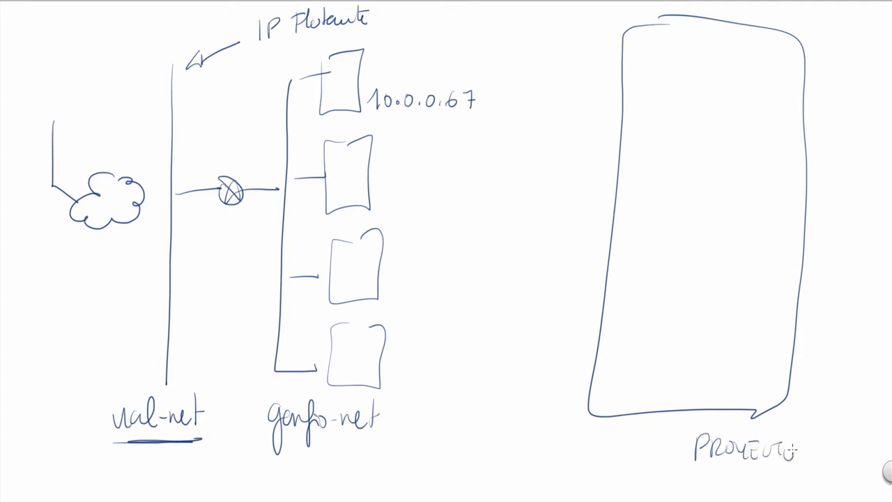
mouse_move(708, 99)
left_mouse_down()
mouse_move(697, 124)
mouse_move(762, 115)
mouse_move(793, 127)
left_mouse_up()
mouse_move(647, 44)
left_mouse_down()
mouse_move(647, 81)
mouse_move(782, 30)
mouse_move(670, 49)
left_mouse_up()
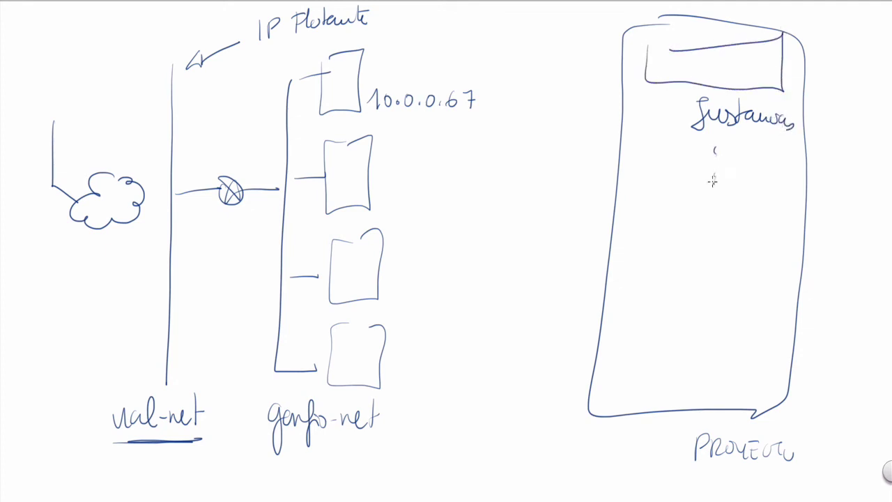
Add a rectangle labelled "Floating IP" inside the project box, with arrows from ual-net to it and from it to the instances rectangle.
mouse_move(641, 229)
left_mouse_down()
mouse_move(635, 300)
mouse_move(766, 229)
mouse_move(762, 303)
mouse_move(641, 299)
mouse_move(691, 322)
mouse_move(701, 340)
mouse_move(733, 329)
mouse_move(756, 351)
mouse_move(779, 335)
left_mouse_up()
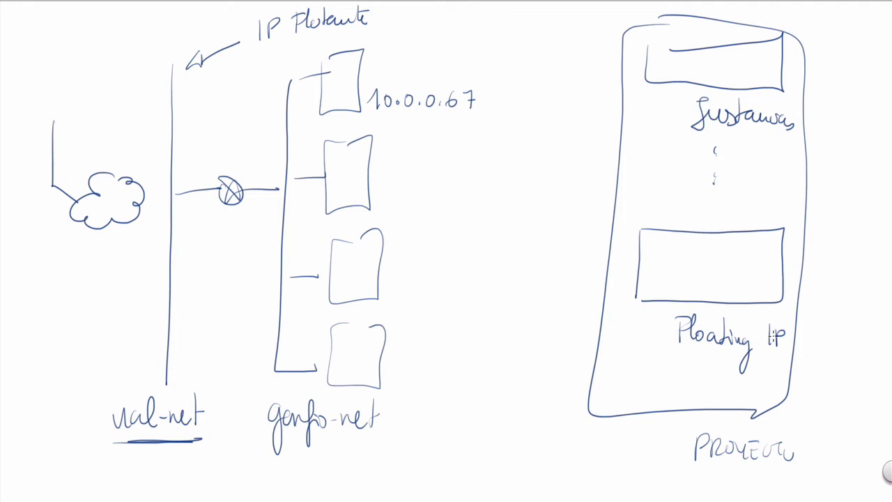
mouse_move(171, 453)
left_mouse_down()
mouse_move(171, 465)
mouse_move(279, 501)
mouse_move(514, 369)
mouse_move(577, 275)
mouse_move(648, 273)
left_mouse_up()
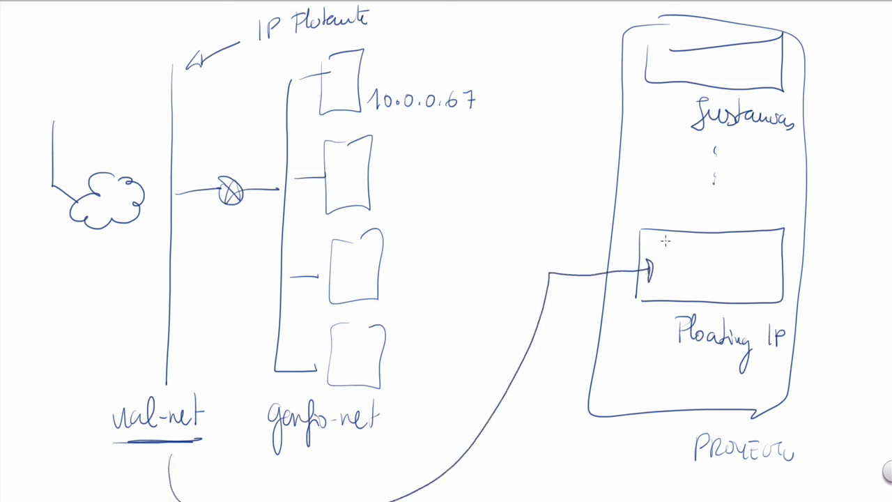
mouse_move(666, 240)
left_mouse_down()
mouse_move(651, 116)
mouse_move(685, 67)
left_mouse_up()
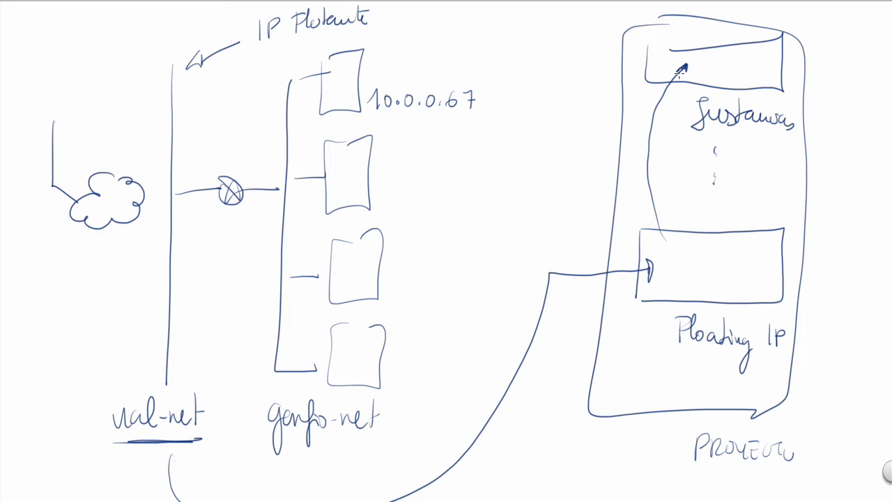
Write "0?" inside the Floating IP rectangle and try a second arrow linking that rectangle with ual-net.
left_click_drag(682, 270, 705, 283)
left_click(701, 296)
mouse_move(222, 457)
left_mouse_down()
mouse_move(191, 463)
mouse_move(222, 495)
mouse_move(398, 450)
mouse_move(543, 248)
mouse_move(649, 241)
mouse_move(642, 242)
left_mouse_up()
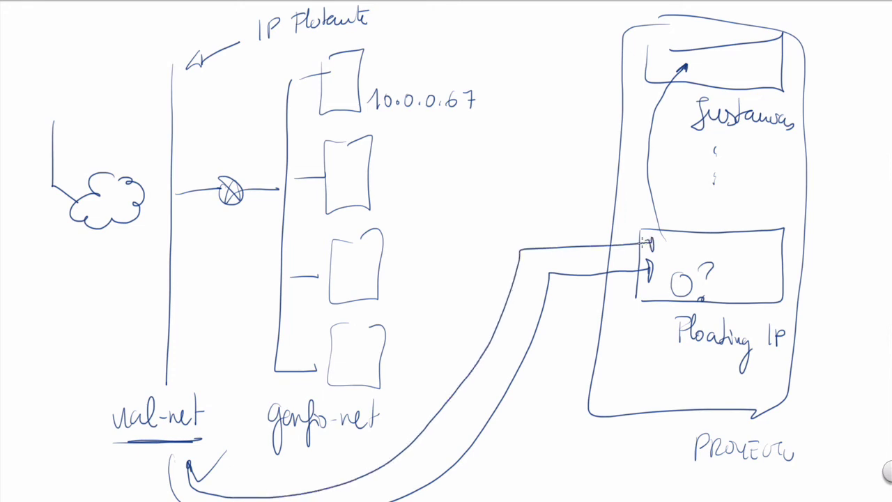
key("ctrl+z")
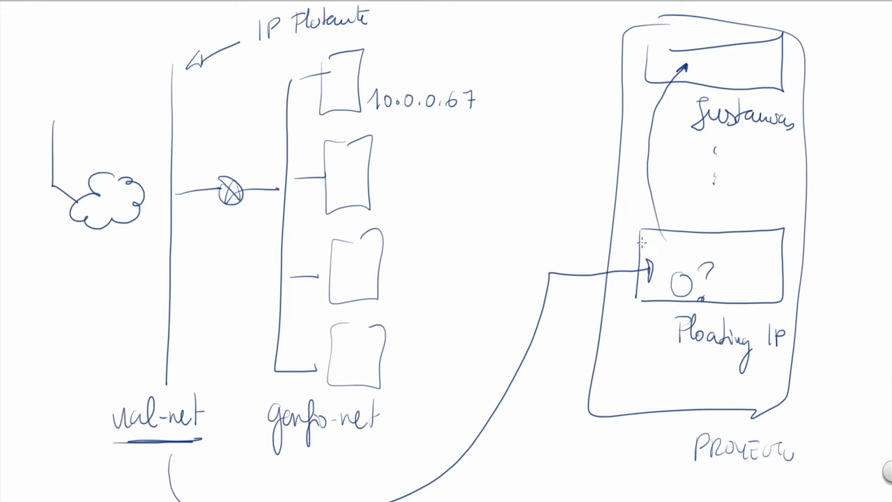
mouse_move(699, 249)
left_mouse_down()
mouse_move(685, 315)
mouse_move(690, 256)
left_mouse_up()
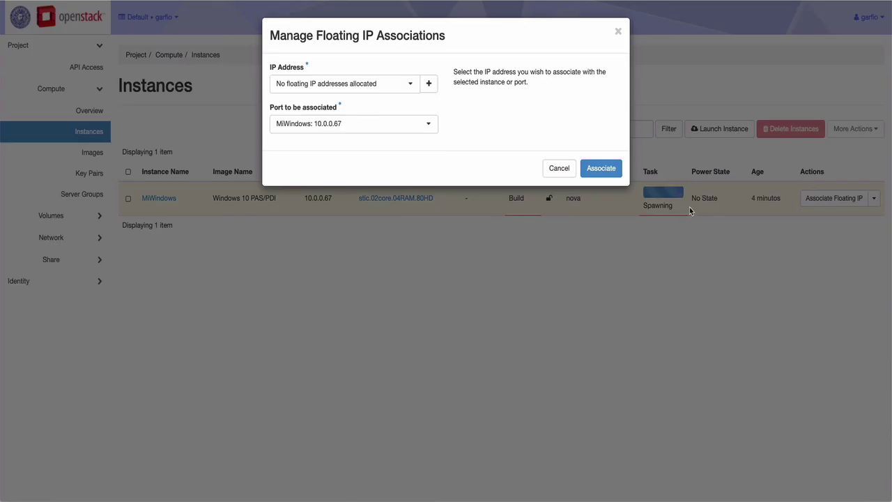
Back in OpenStack, allocate a floating IP from the ual-net pool and associate it with the port MiWindows: 10.0.0.67.
left_click(408, 84)
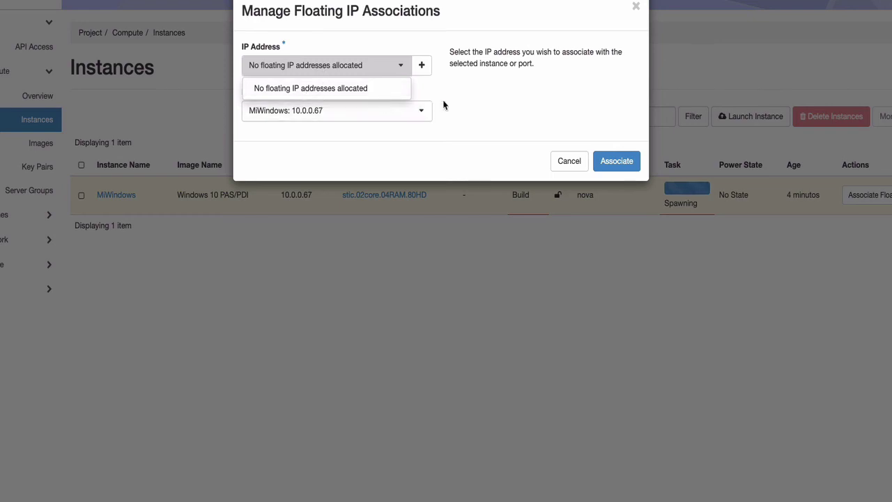
left_click(480, 99)
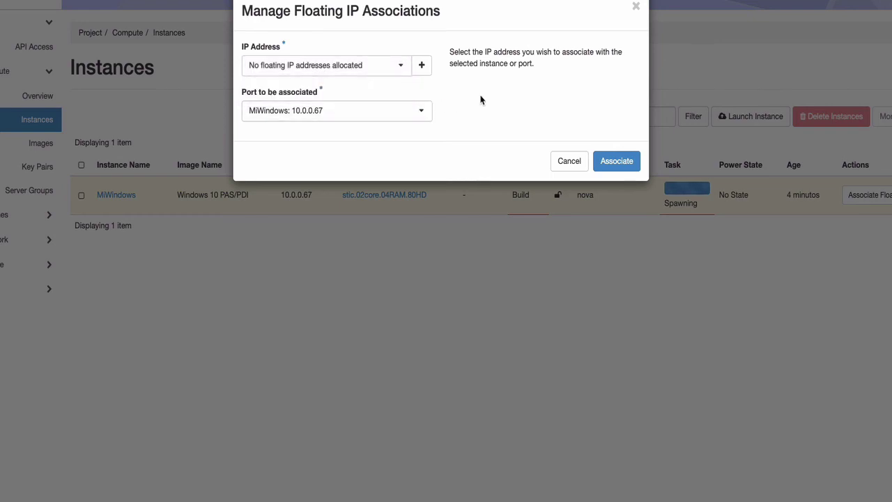
left_click(422, 65)
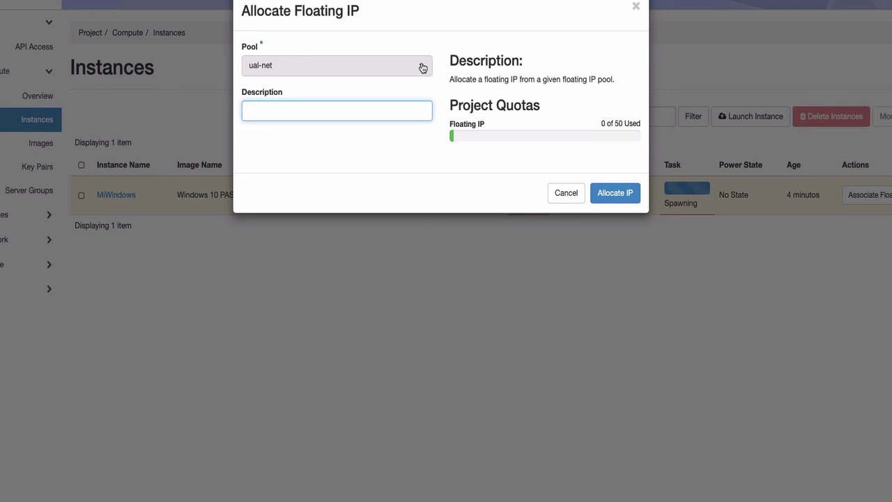
left_click(616, 194)
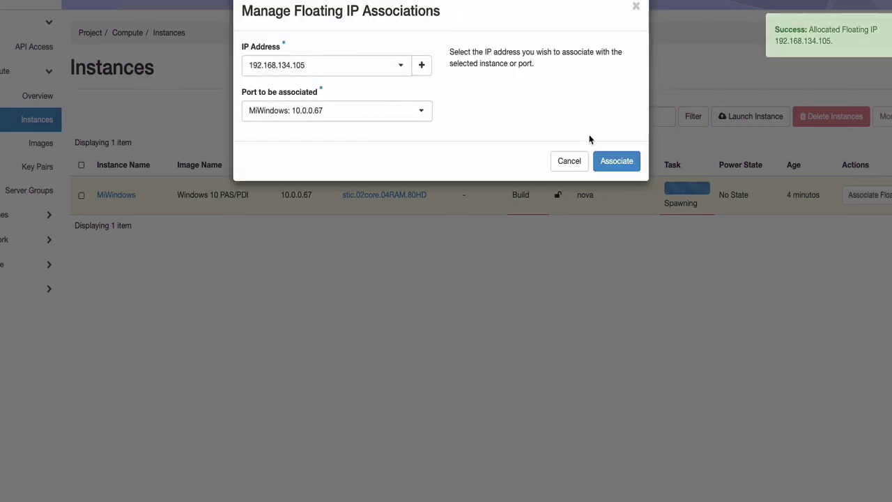
left_click(616, 161)
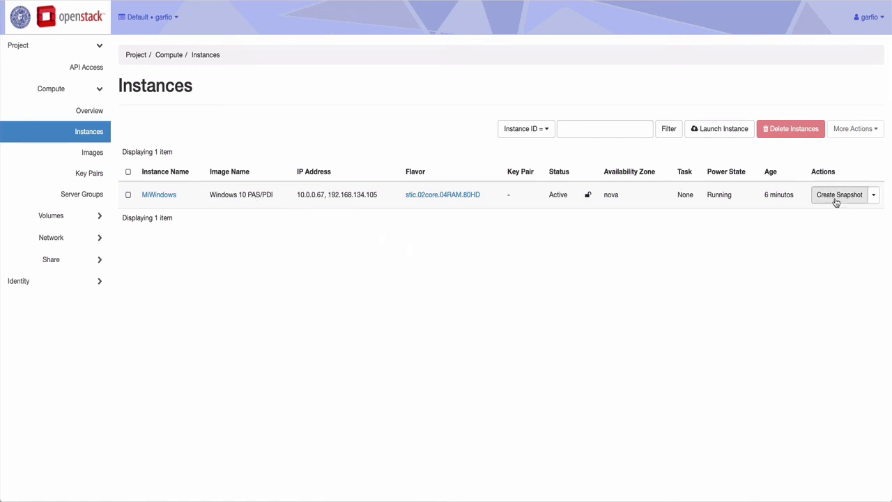
Open the console of the MiWindows instance and show only the console.
left_click(873, 196)
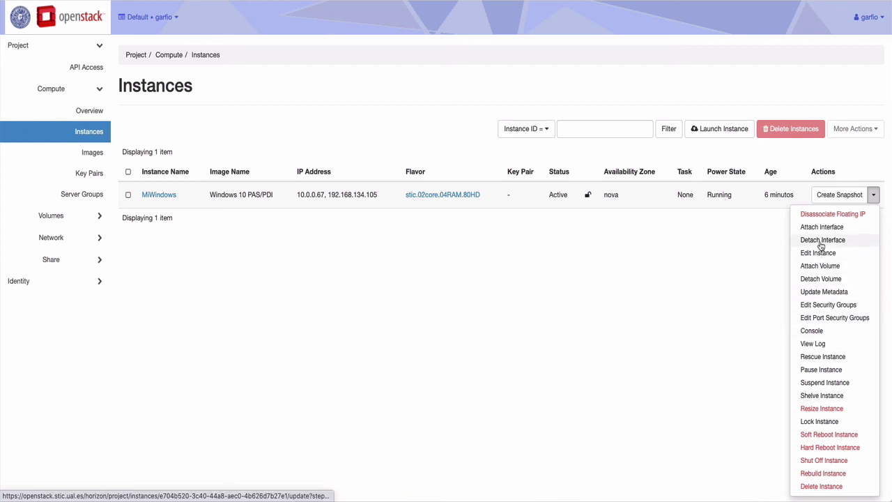
left_click(816, 332)
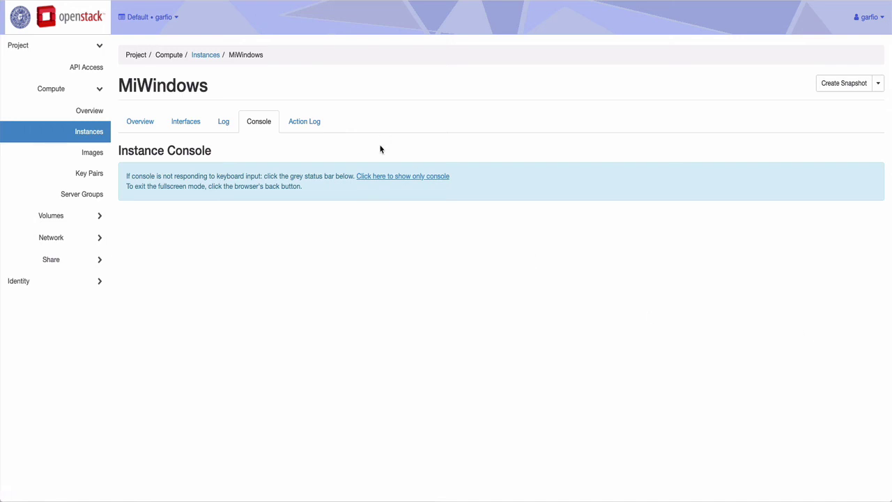
left_click(381, 178)
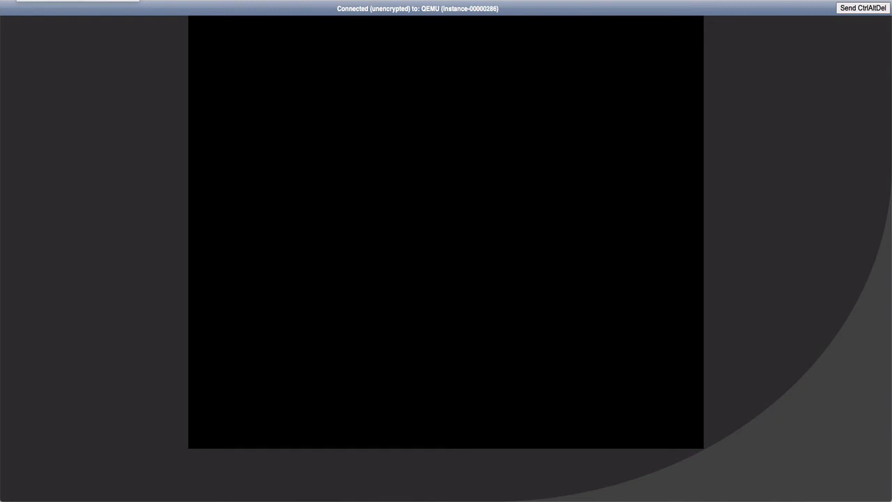
In Microsoft Remote Desktop, add a desktop with PC name and friendly name 192.168.134.105 and start connecting to it.
key("super+Tab")
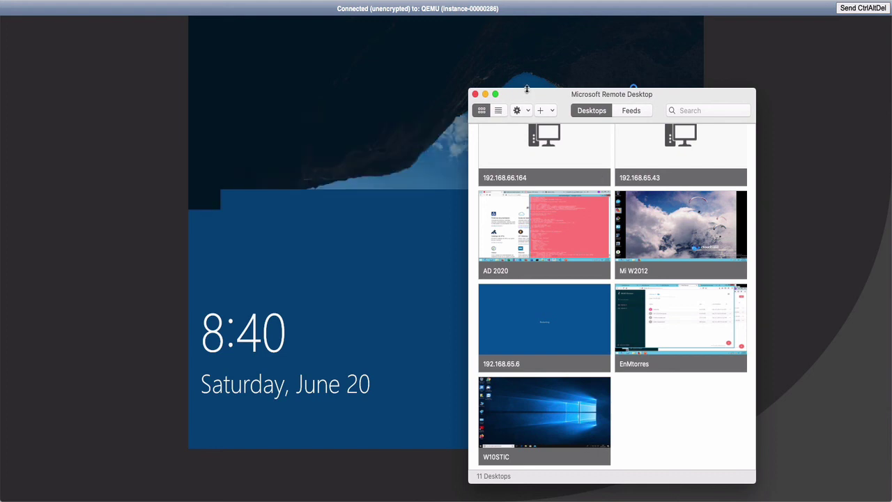
left_click(561, 93)
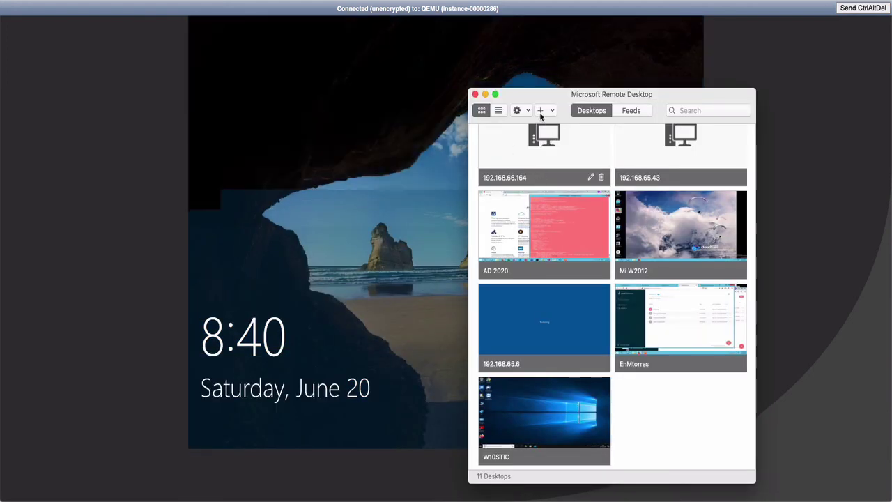
left_click(540, 110)
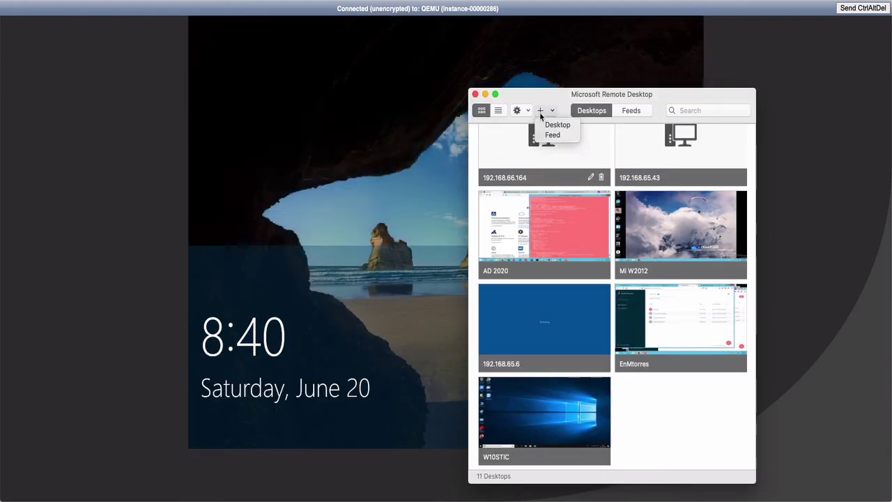
left_click(549, 125)
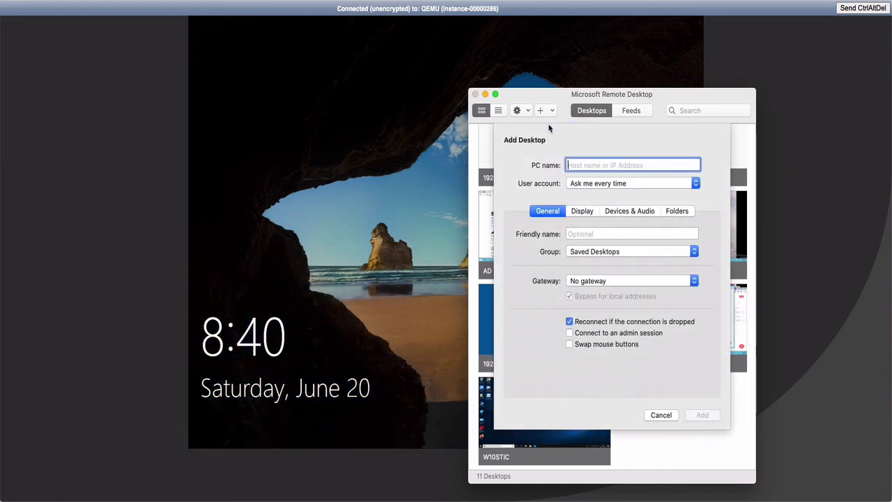
type("192.168.134.105")
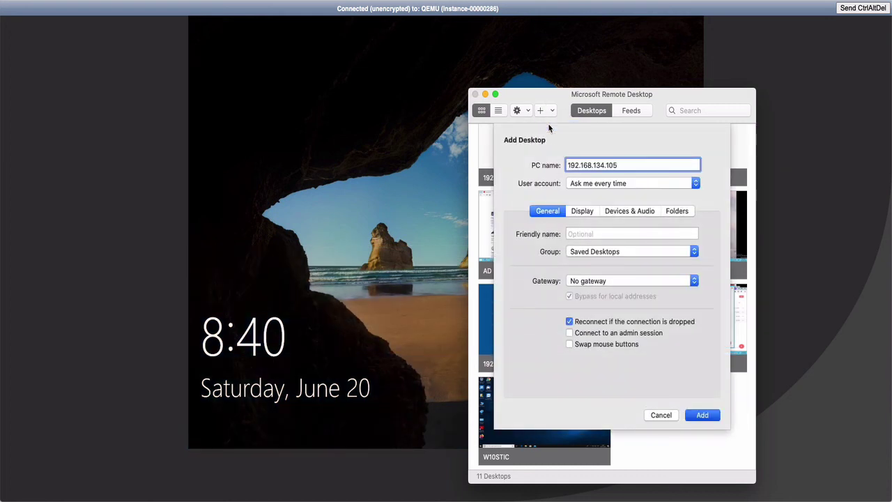
key("Tab")
type("192.168.134.105")
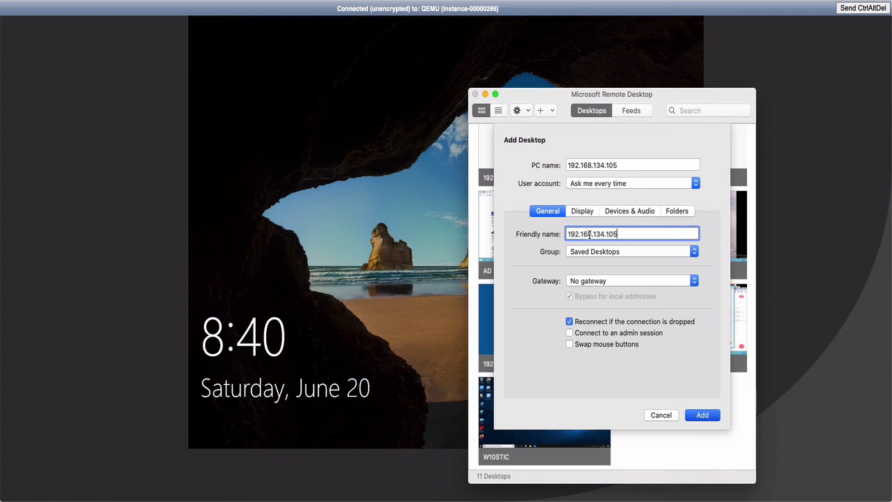
left_click(700, 416)
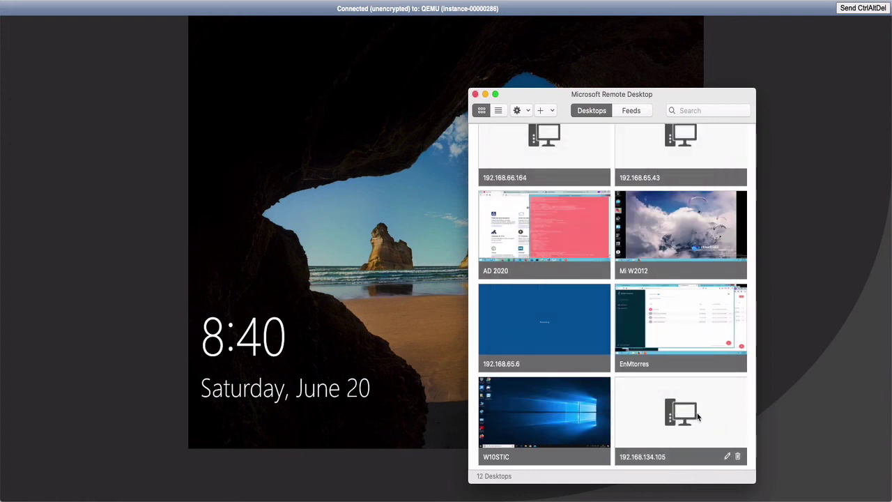
double_click(645, 395)
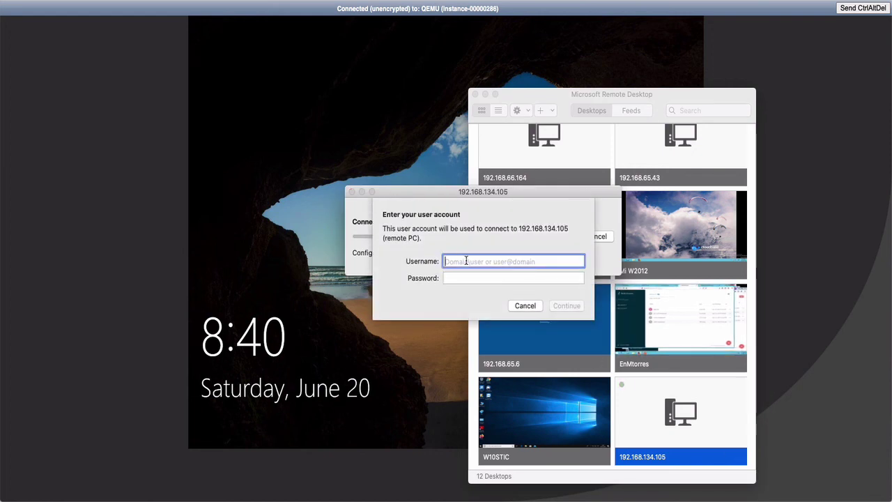